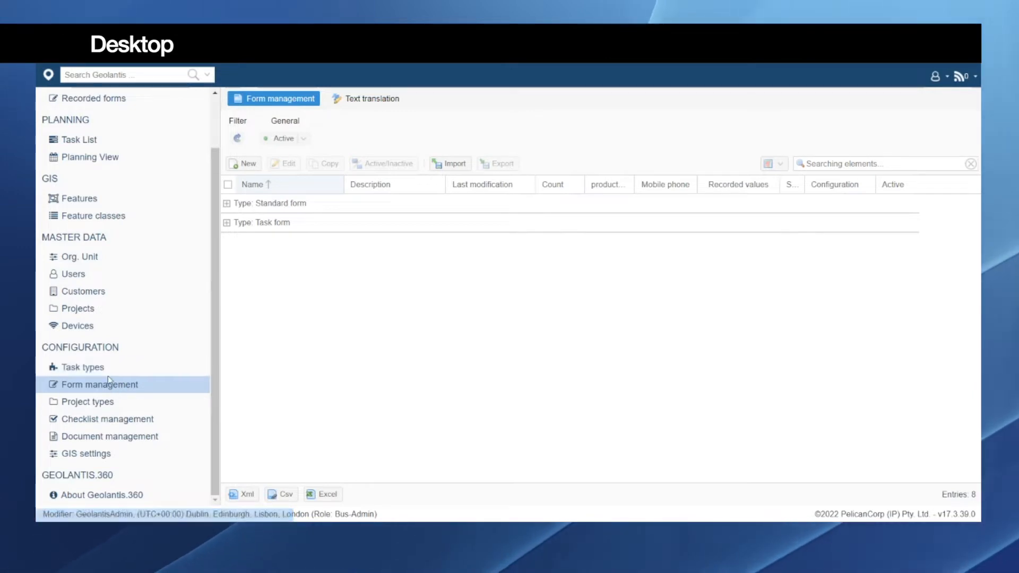
In Form management, expand the Standard form and Task form groups and narrow the list's Name column
{"action": "left_click", "coordinate": [111, 386]}
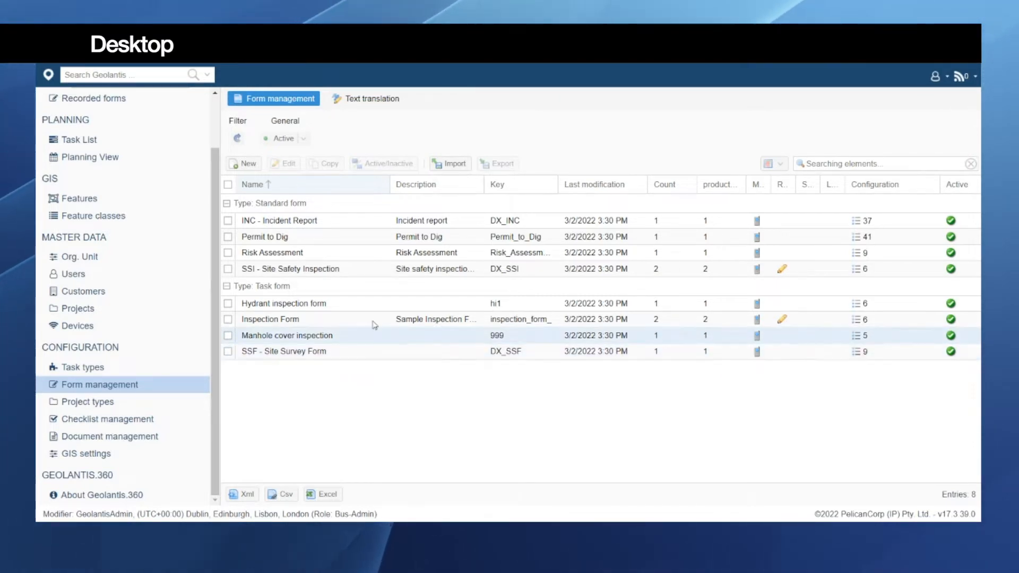
{"action": "left_click", "coordinate": [227, 204]}
{"action": "left_click", "coordinate": [227, 223]}
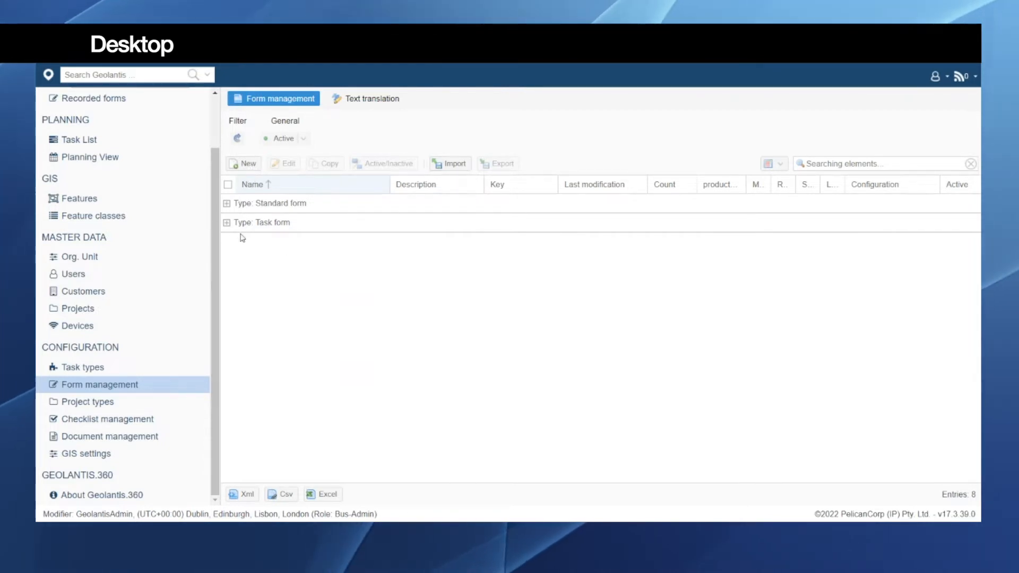
{"action": "left_click", "coordinate": [227, 203]}
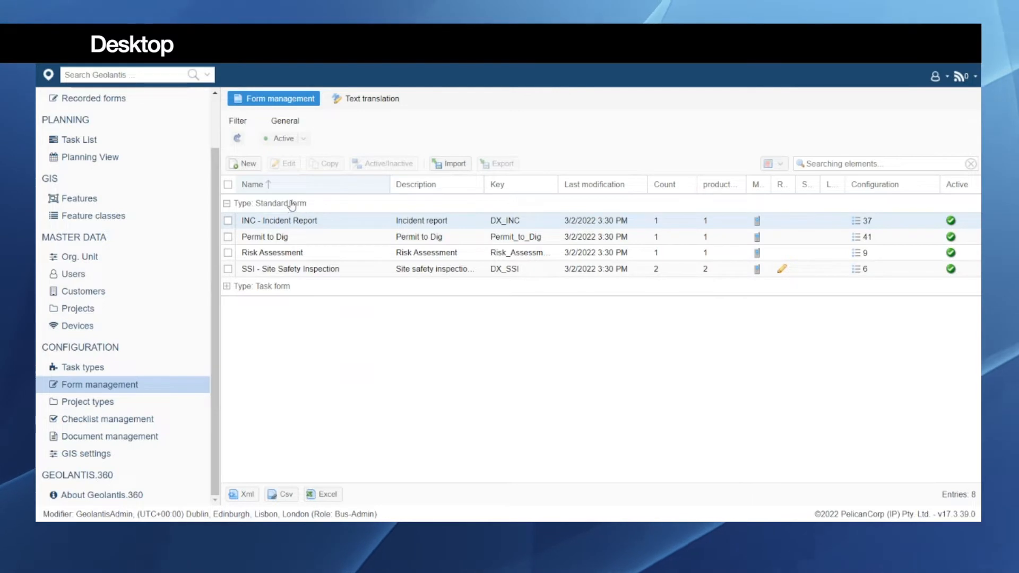
{"action": "left_click", "coordinate": [227, 289]}
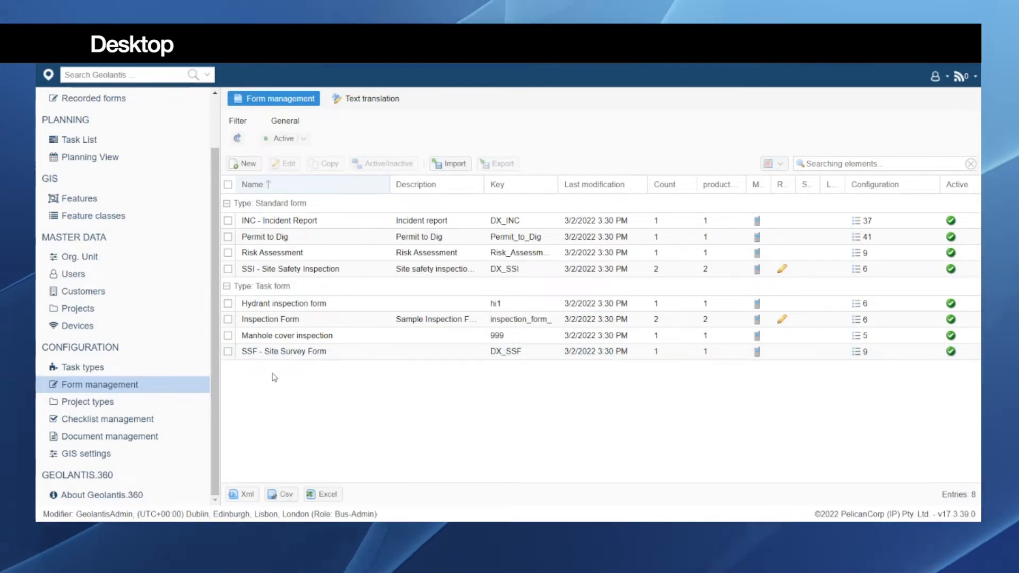
{"action": "left_click_drag", "start_coordinate": [390, 184], "coordinate": [366, 184]}
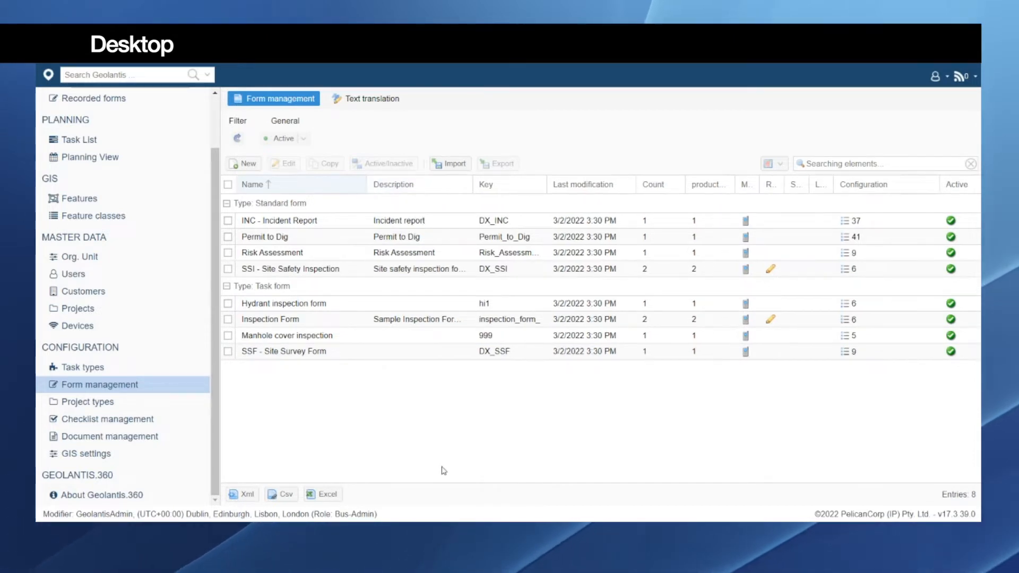
Open the SSI - Site Safety Inspection form for editing and look through its visibility options
{"action": "left_click", "coordinate": [336, 221]}
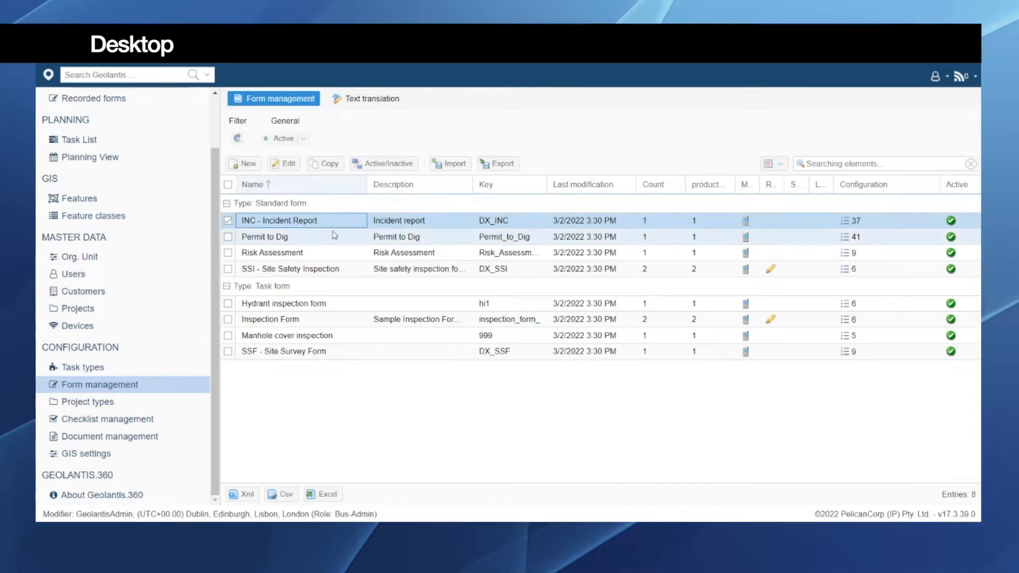
{"action": "left_click", "coordinate": [324, 272]}
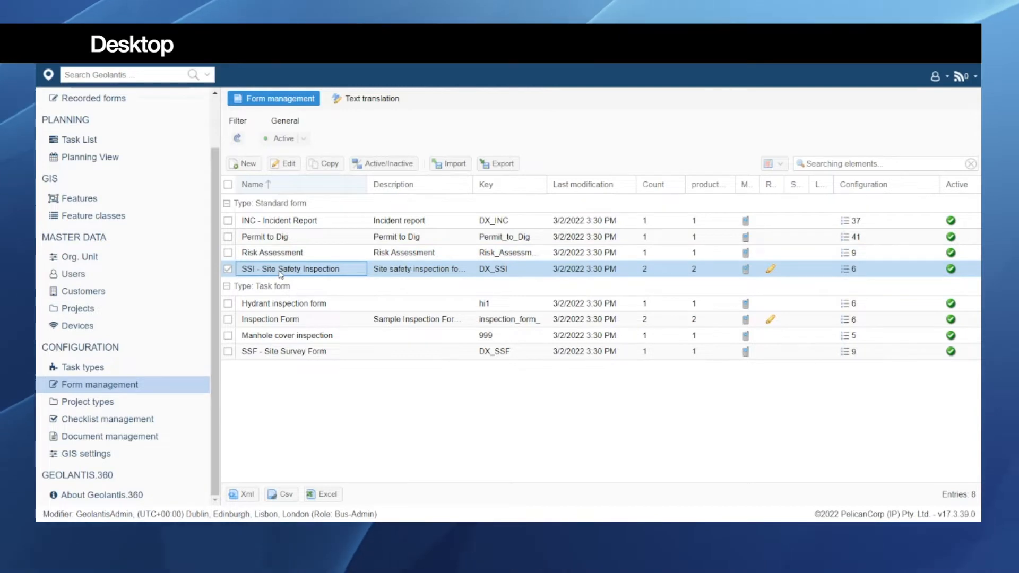
{"action": "left_click", "coordinate": [289, 169]}
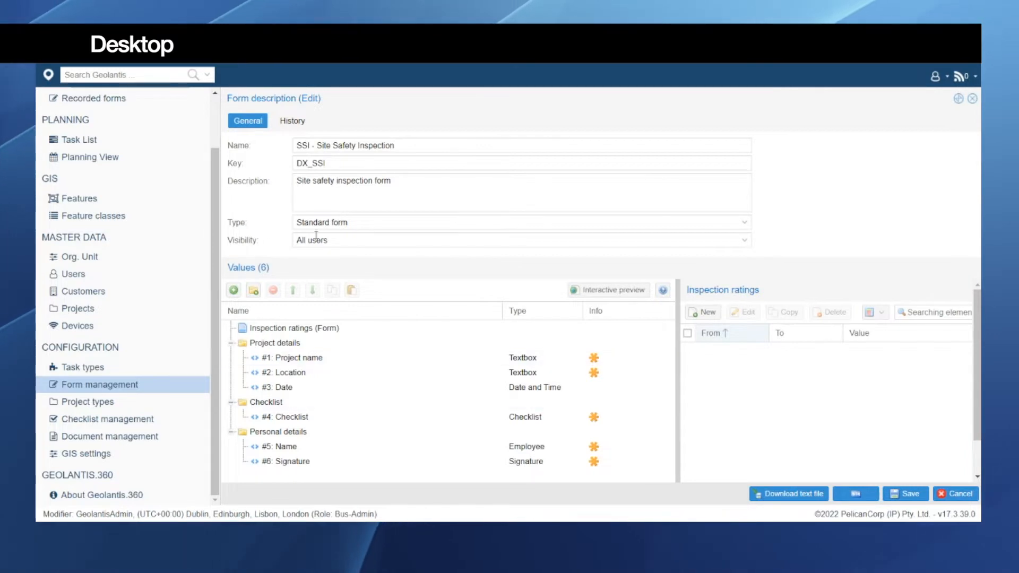
{"action": "left_click", "coordinate": [749, 242]}
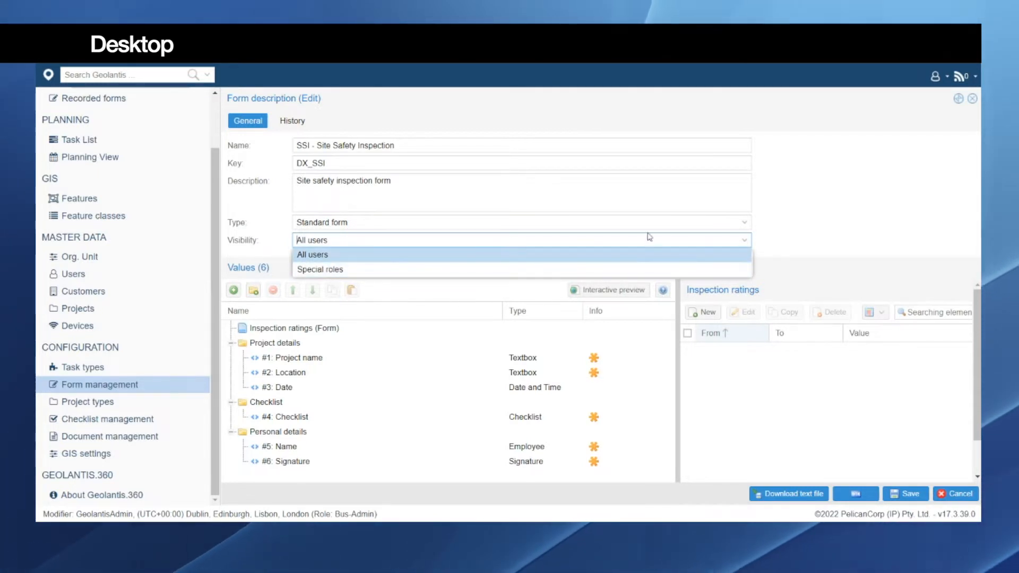
{"action": "left_click", "coordinate": [744, 242]}
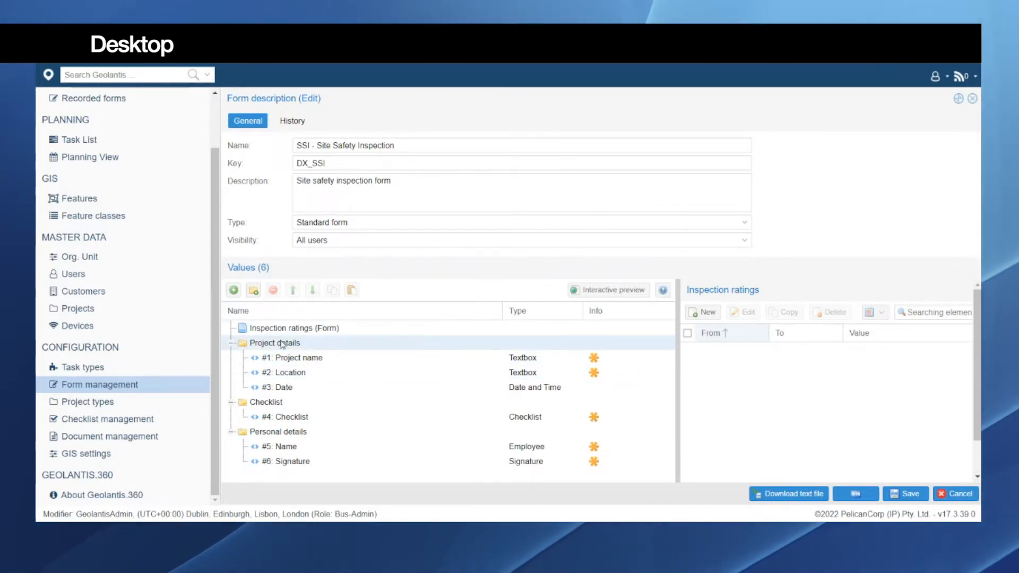
Examine the form's interactive preview with the Project details, Checklist and Personal details sections expanded, then close it
{"action": "left_click", "coordinate": [282, 359]}
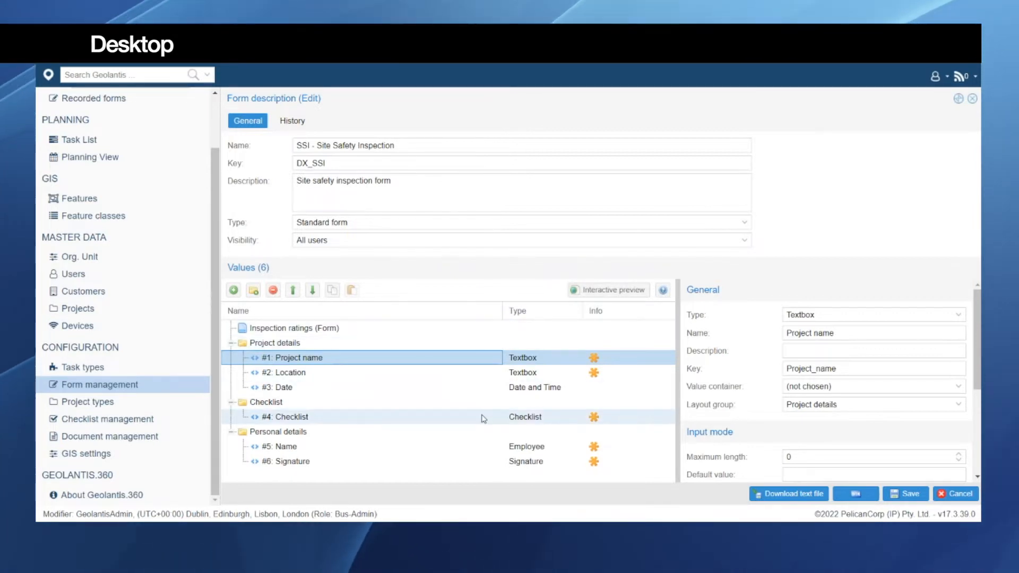
{"action": "right_click", "coordinate": [612, 298]}
{"action": "left_click", "coordinate": [596, 298]}
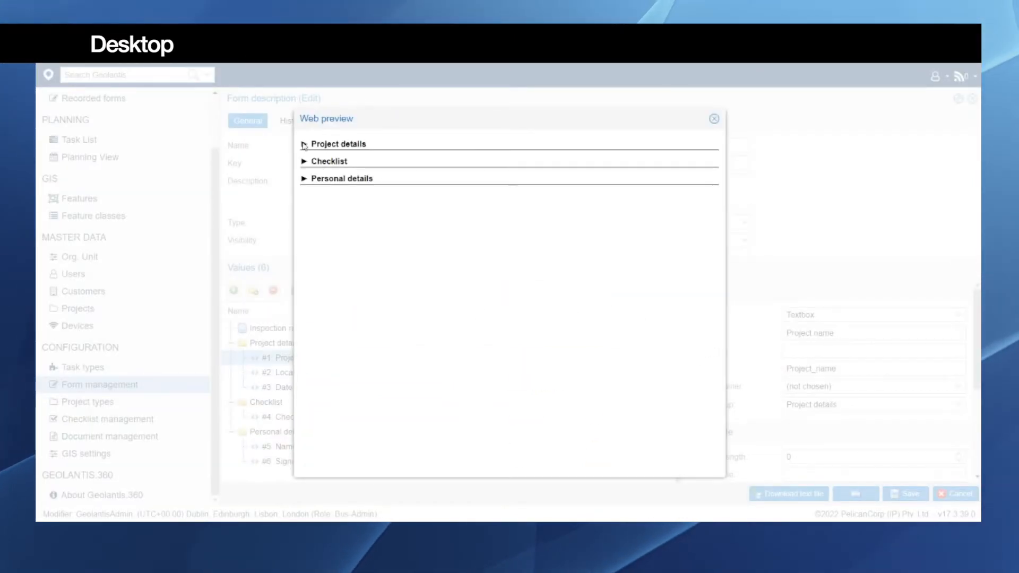
{"action": "left_click", "coordinate": [306, 144]}
{"action": "left_click", "coordinate": [305, 213]}
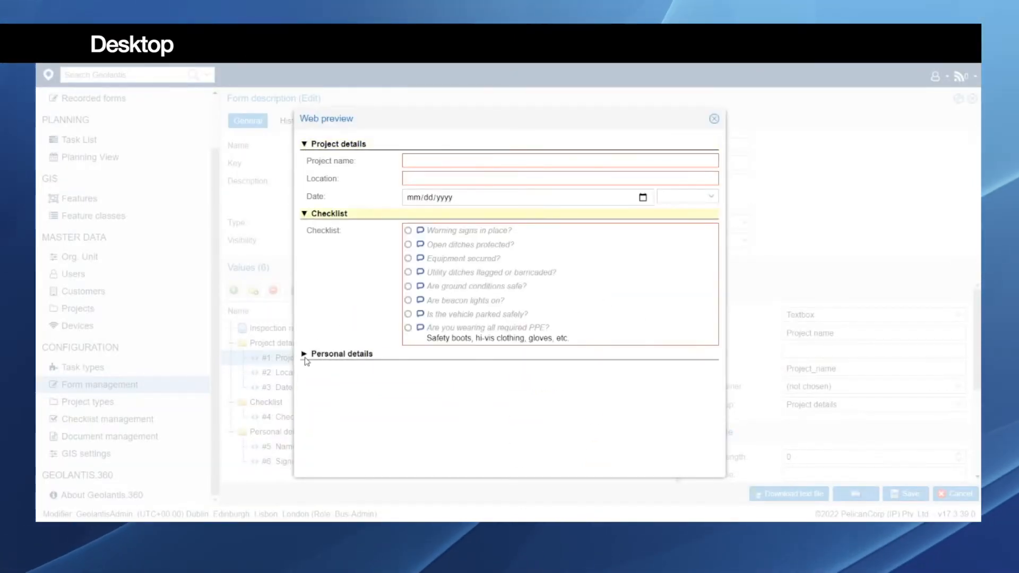
{"action": "left_click", "coordinate": [305, 357]}
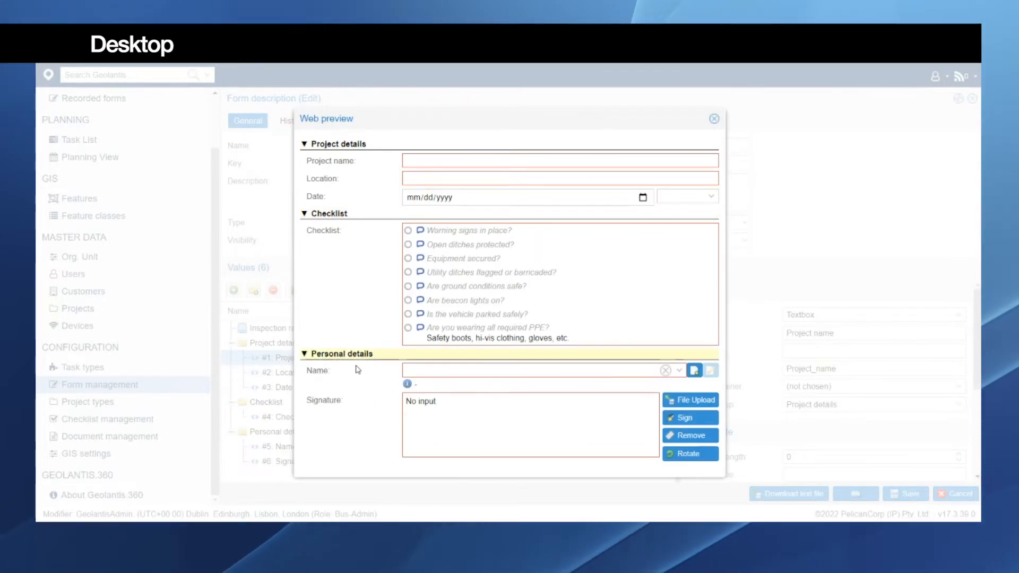
{"action": "left_click", "coordinate": [714, 119]}
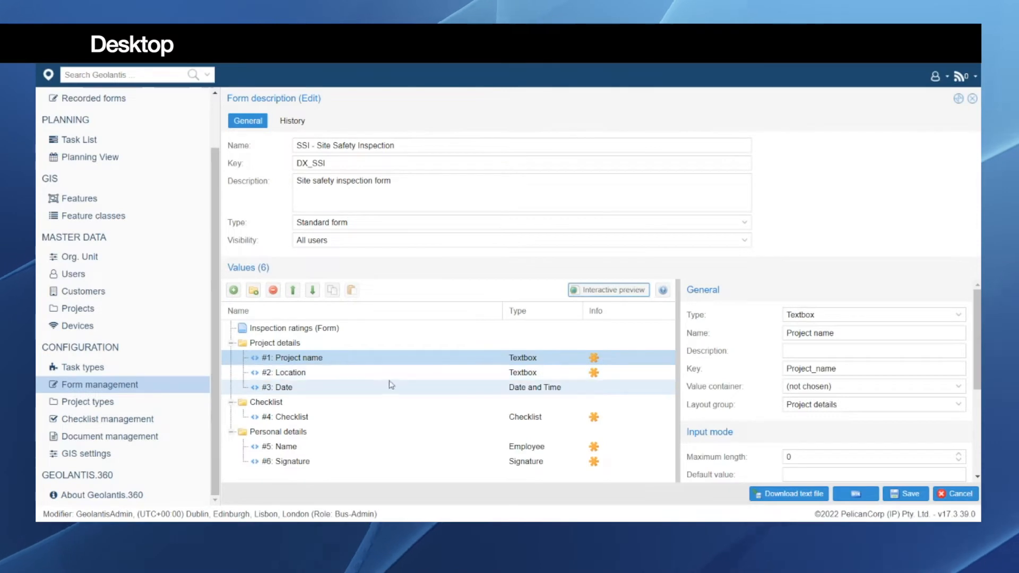
Look through the field types available for the Project name value, keeping Textbox selected
{"action": "left_click", "coordinate": [344, 361]}
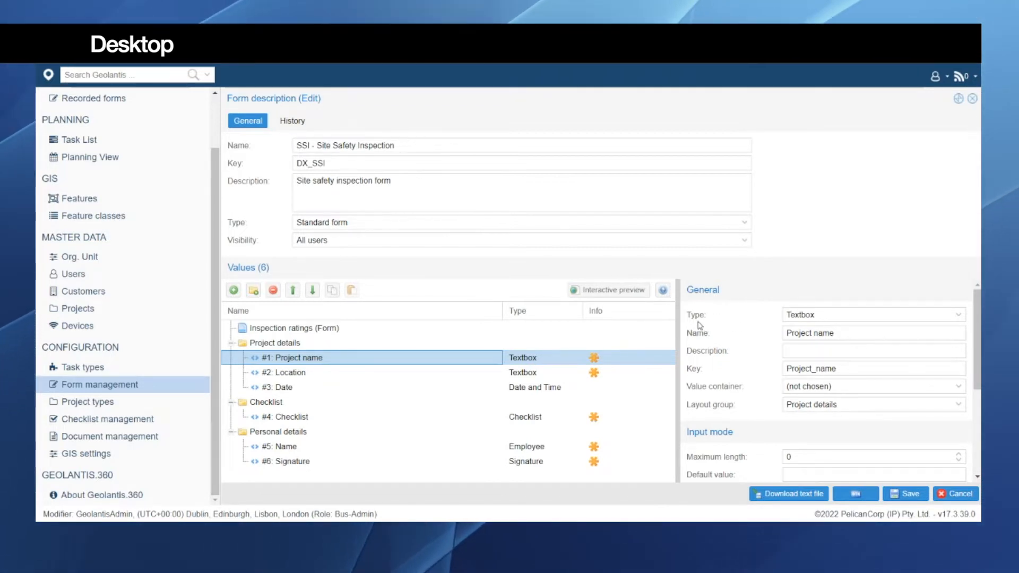
{"action": "left_click", "coordinate": [962, 317]}
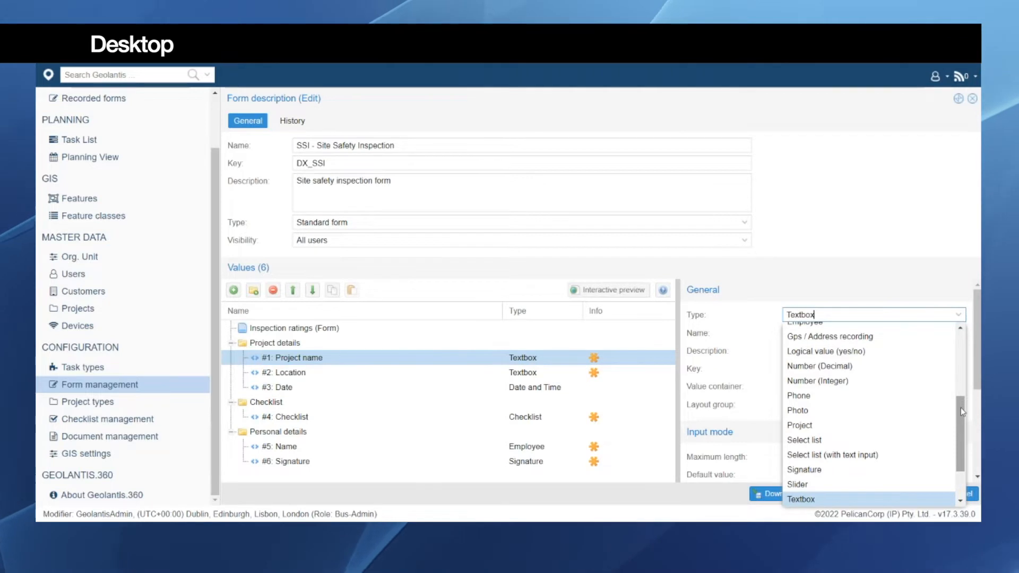
{"action": "left_click_drag", "start_coordinate": [962, 411], "coordinate": [963, 338]}
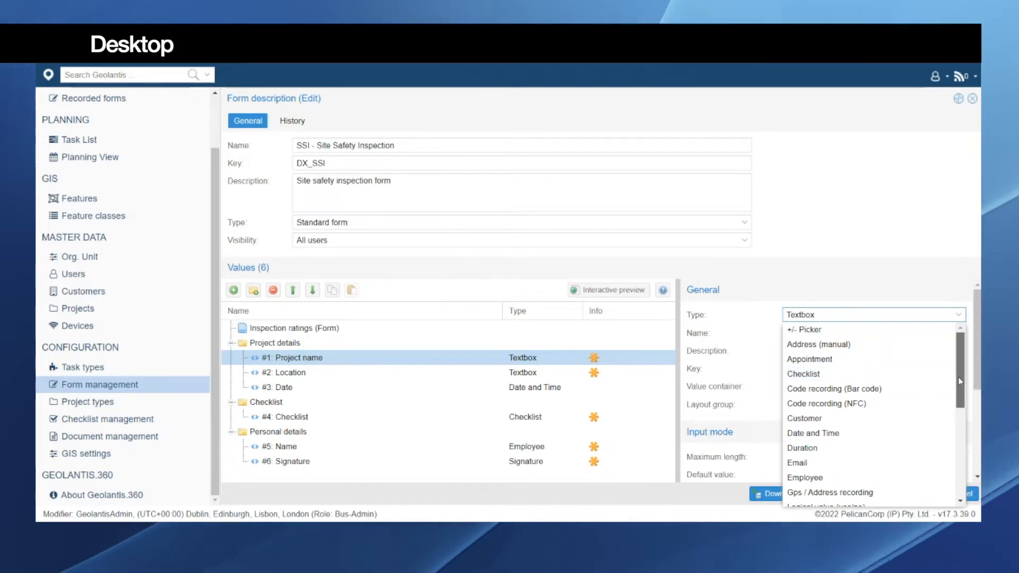
{"action": "left_click_drag", "start_coordinate": [960, 381], "coordinate": [965, 443]}
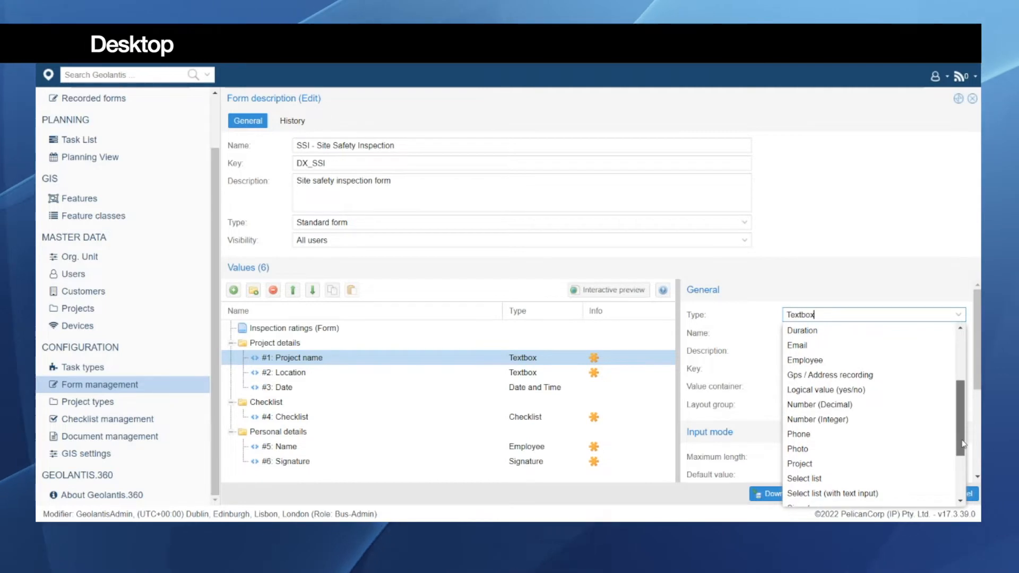
{"action": "left_click_drag", "start_coordinate": [963, 444], "coordinate": [961, 473]}
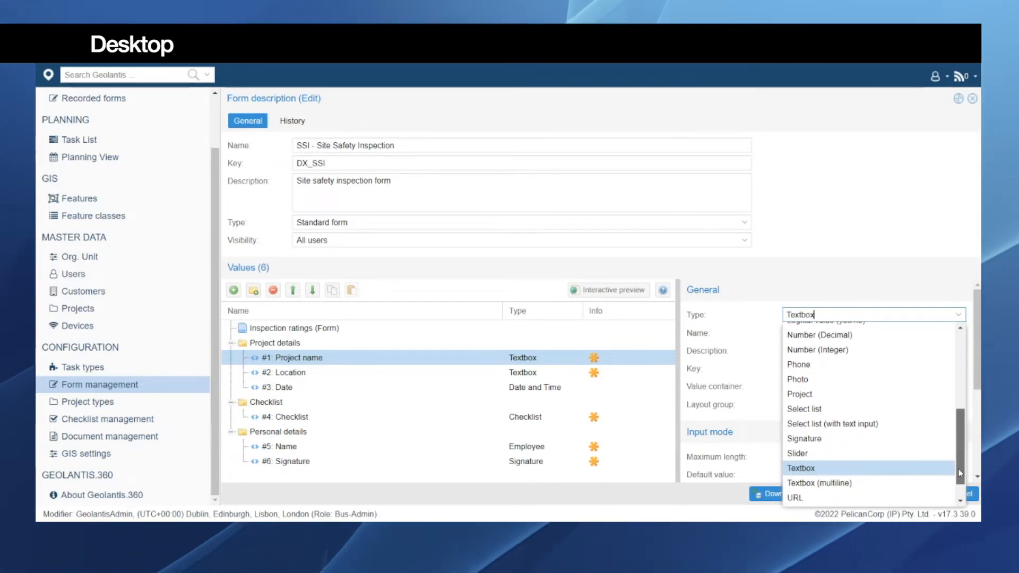
{"action": "left_click", "coordinate": [961, 313]}
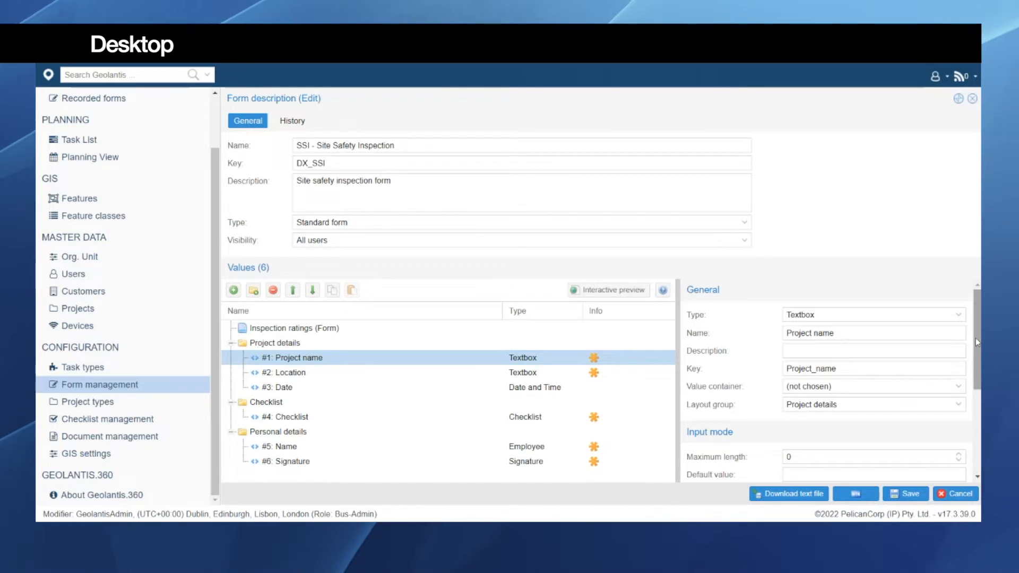
Examine the Project name value's general, input mode and visibility settings
{"action": "scroll", "coordinate": [975, 341], "scroll_direction": "down", "scroll_amount": 1}
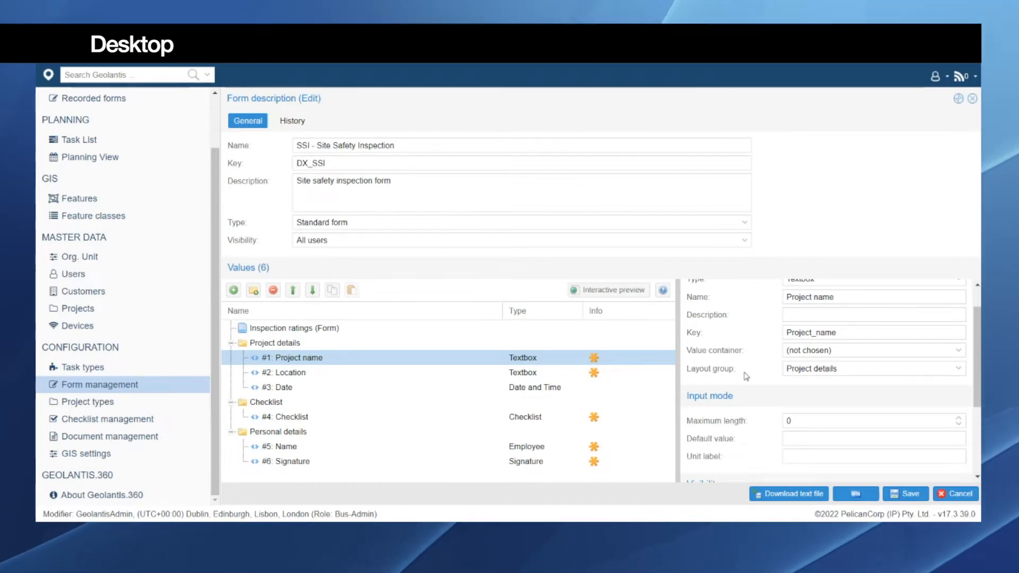
{"action": "scroll", "coordinate": [743, 374], "scroll_direction": "down", "scroll_amount": 2}
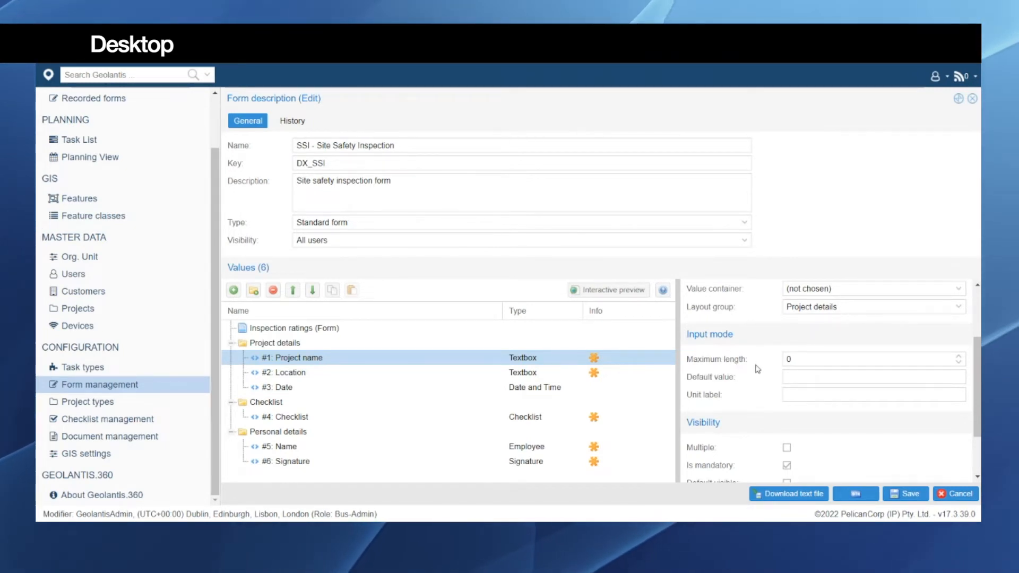
{"action": "scroll", "coordinate": [758, 369], "scroll_direction": "up", "scroll_amount": 3}
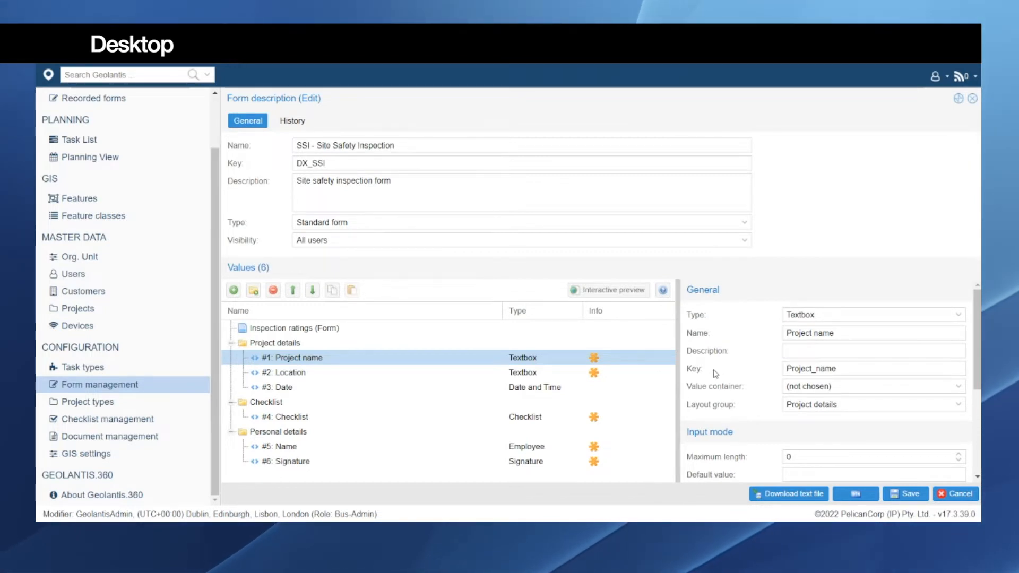
{"action": "scroll", "coordinate": [700, 340], "scroll_direction": "down", "scroll_amount": 5}
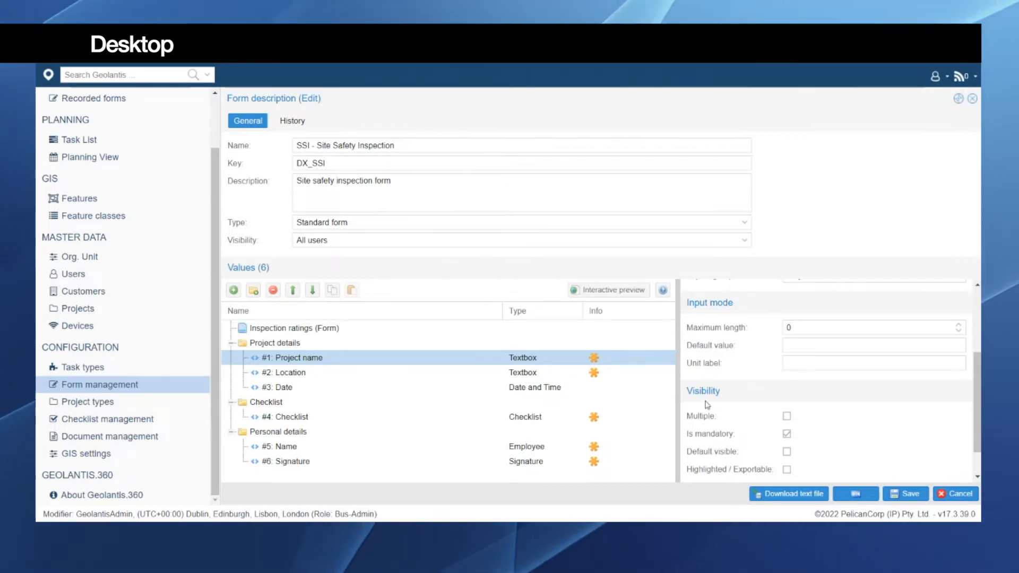
{"action": "scroll", "coordinate": [706, 405], "scroll_direction": "down", "scroll_amount": 1}
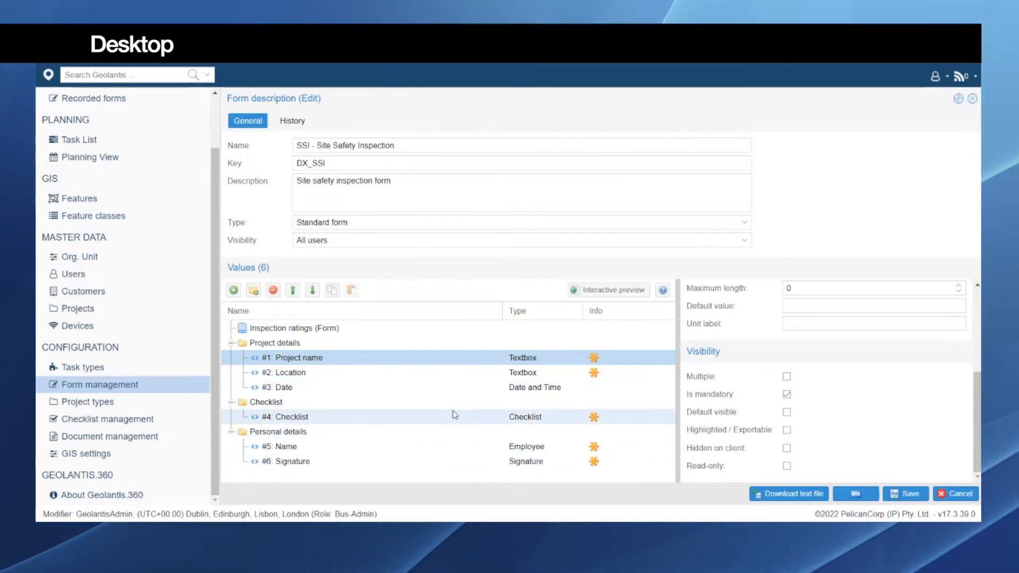
Save the Site Safety Inspection form, set its draft version productive and close the form editor
{"action": "left_click", "coordinate": [911, 495]}
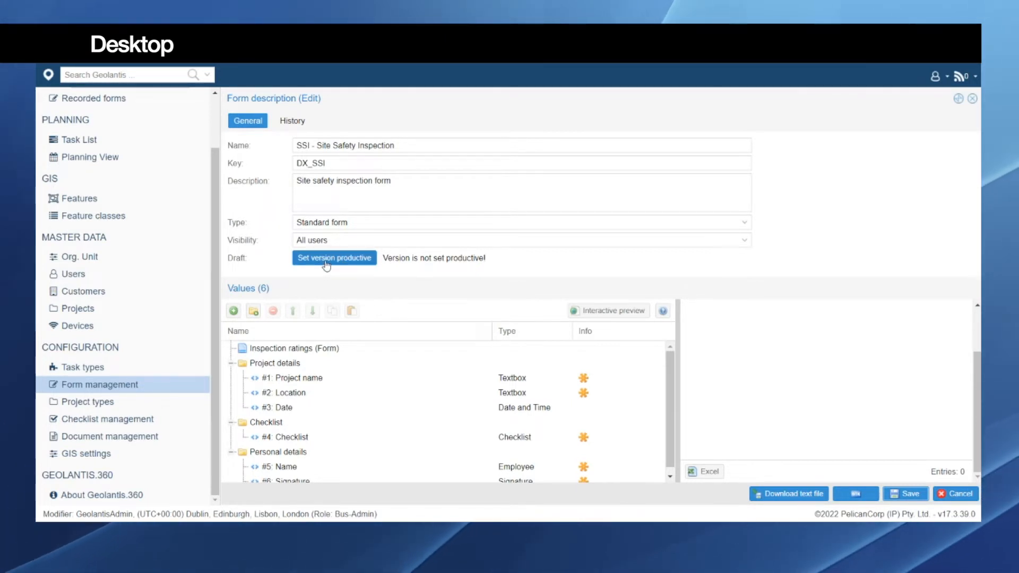
{"action": "left_click", "coordinate": [355, 267]}
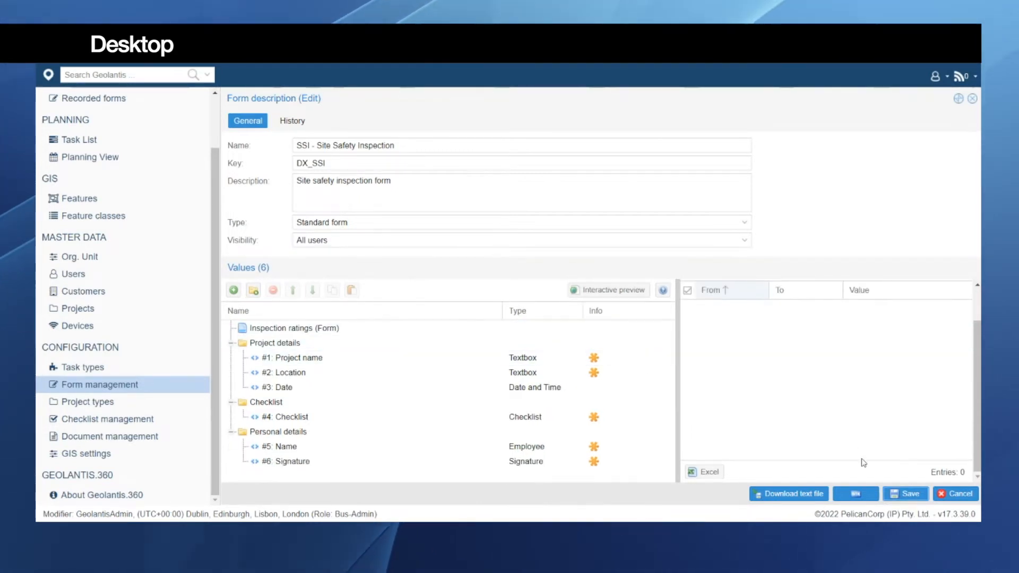
{"action": "left_click", "coordinate": [897, 494]}
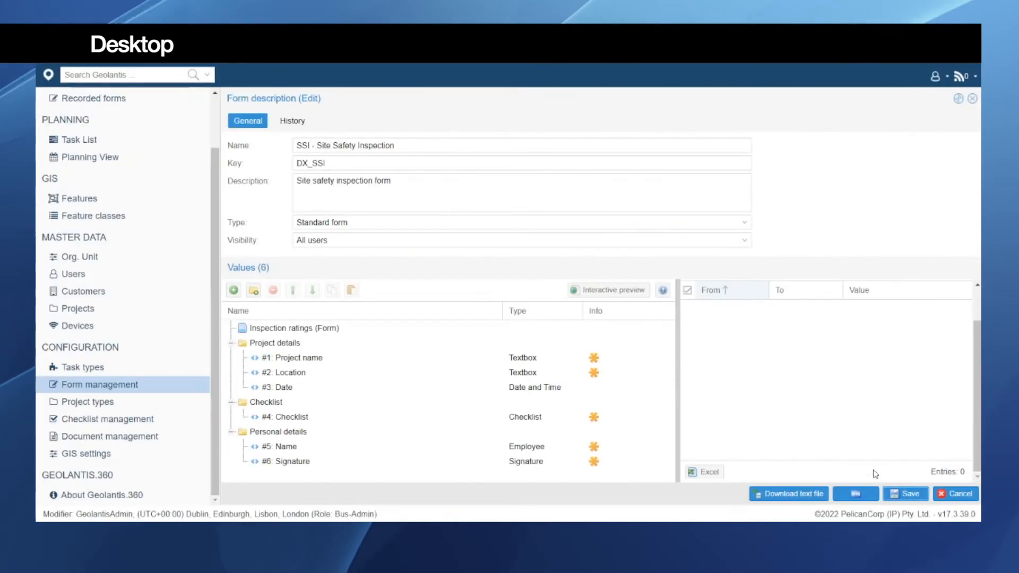
{"action": "left_click", "coordinate": [973, 100]}
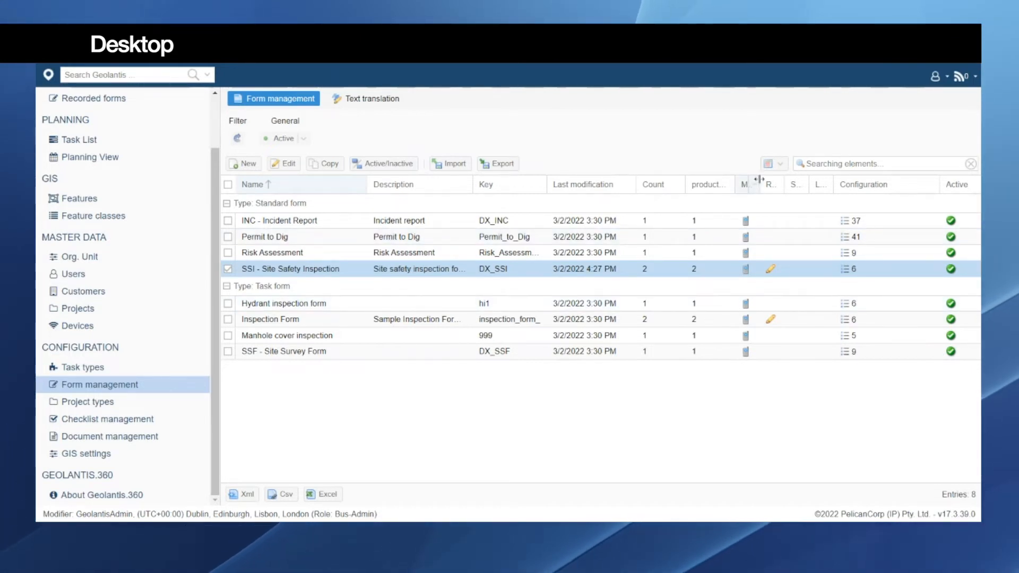
Widen the form list's Mobile phone and Recorded values columns and search the list for "ssi"
{"action": "left_click_drag", "start_coordinate": [761, 178], "coordinate": [780, 185]}
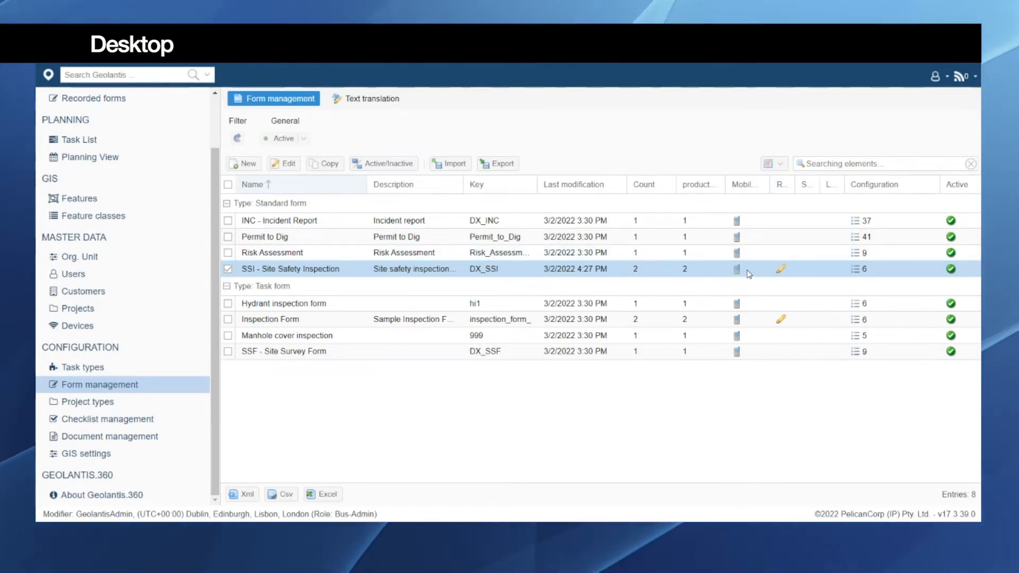
{"action": "mouse_move", "coordinate": [832, 186]}
{"action": "left_mouse_down"}
{"action": "mouse_move", "coordinate": [814, 187]}
{"action": "mouse_move", "coordinate": [842, 186]}
{"action": "left_mouse_up"}
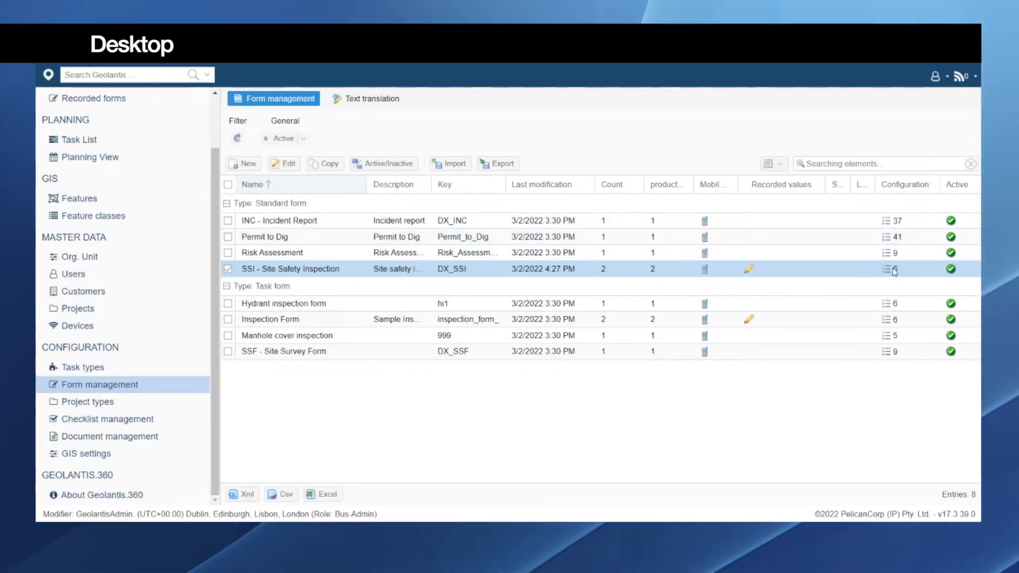
{"action": "mouse_move", "coordinate": [890, 274]}
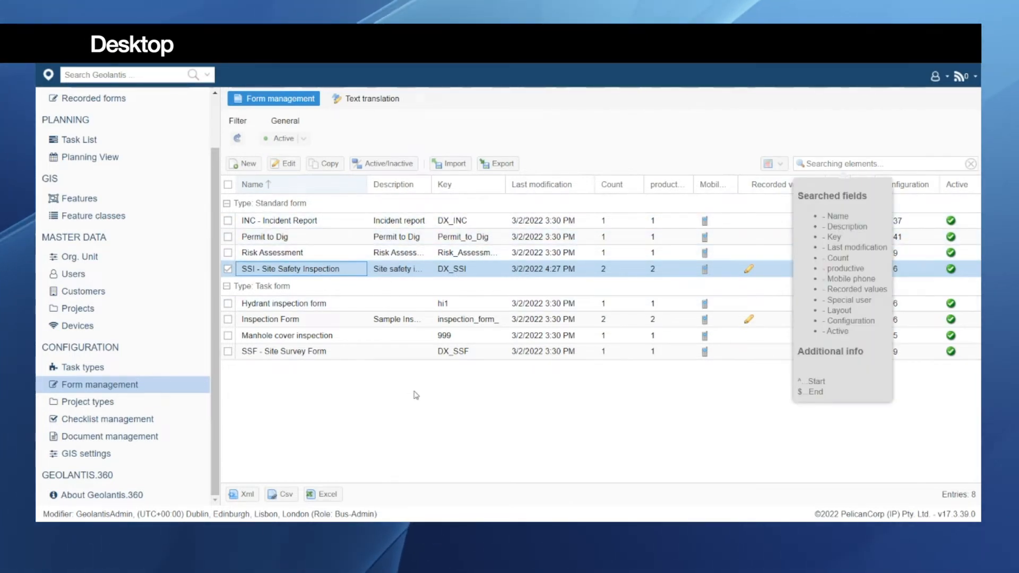
{"action": "left_click", "coordinate": [854, 163]}
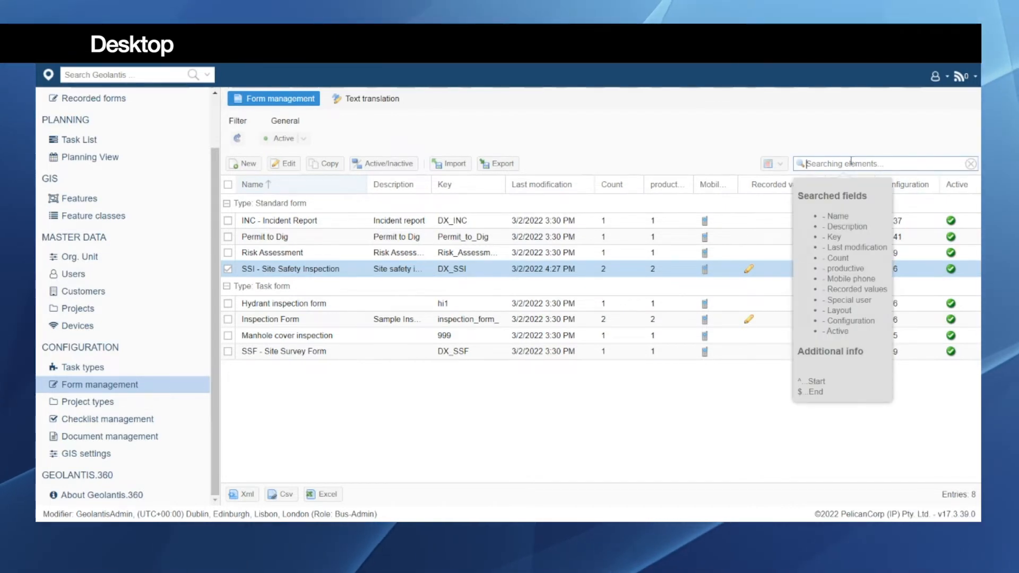
{"action": "type", "text": "ssi"}
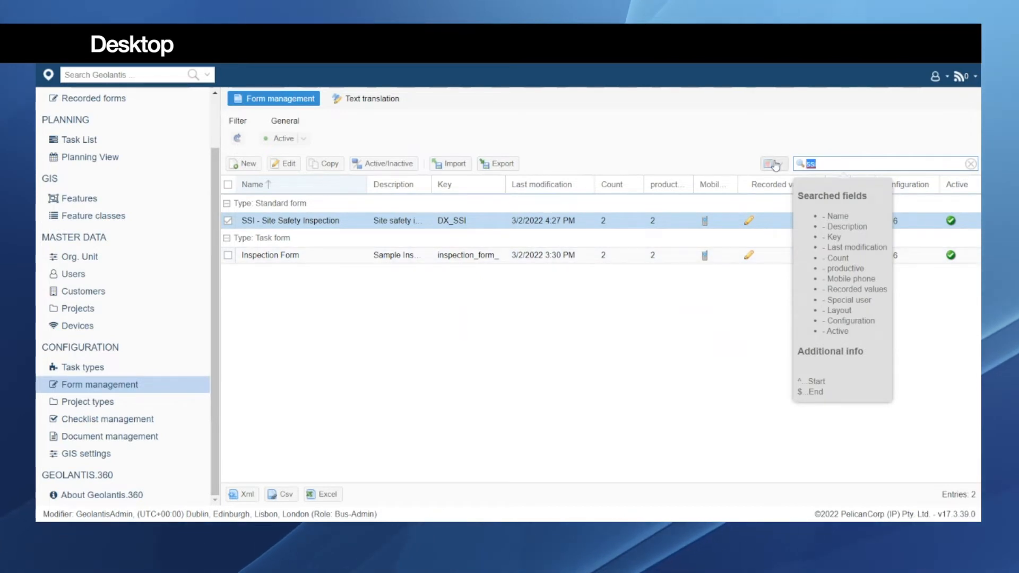
Clear the form list search, switch to the iOS app and start an SSI - Site Safety Inspection form with project name "THIS"
{"action": "key", "text": "BackSpace"}
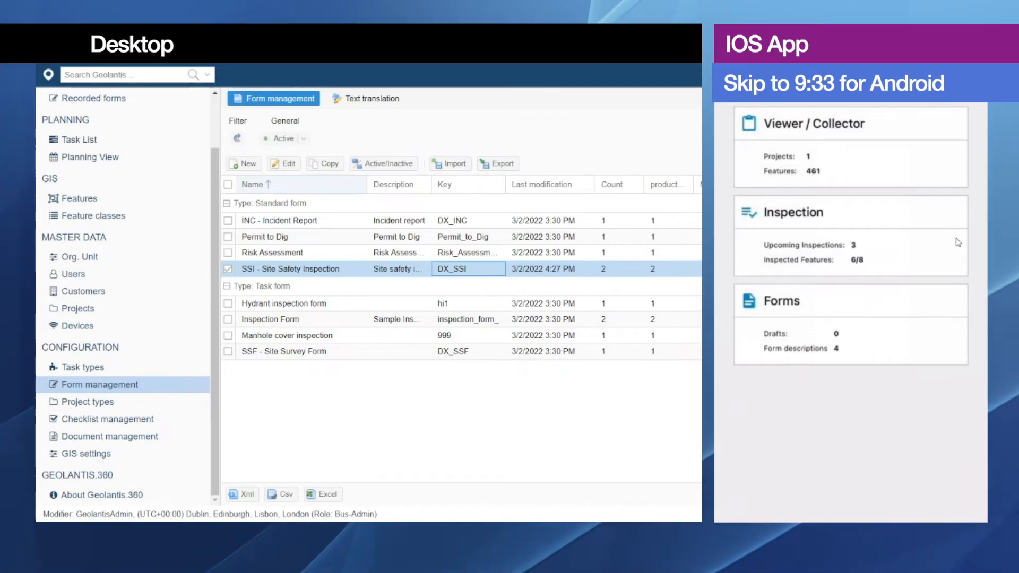
{"action": "left_click", "coordinate": [851, 302]}
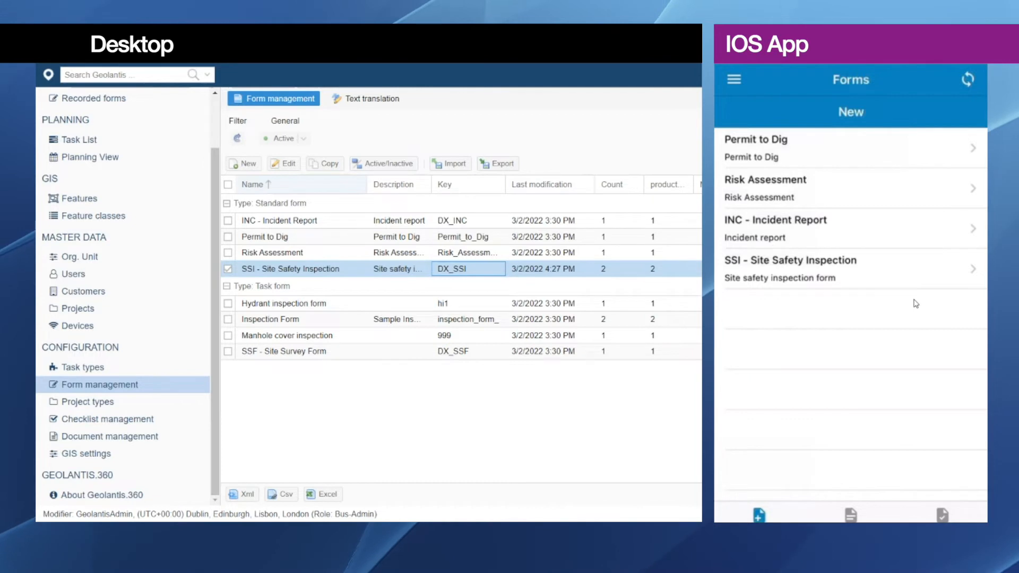
{"action": "left_click", "coordinate": [851, 269]}
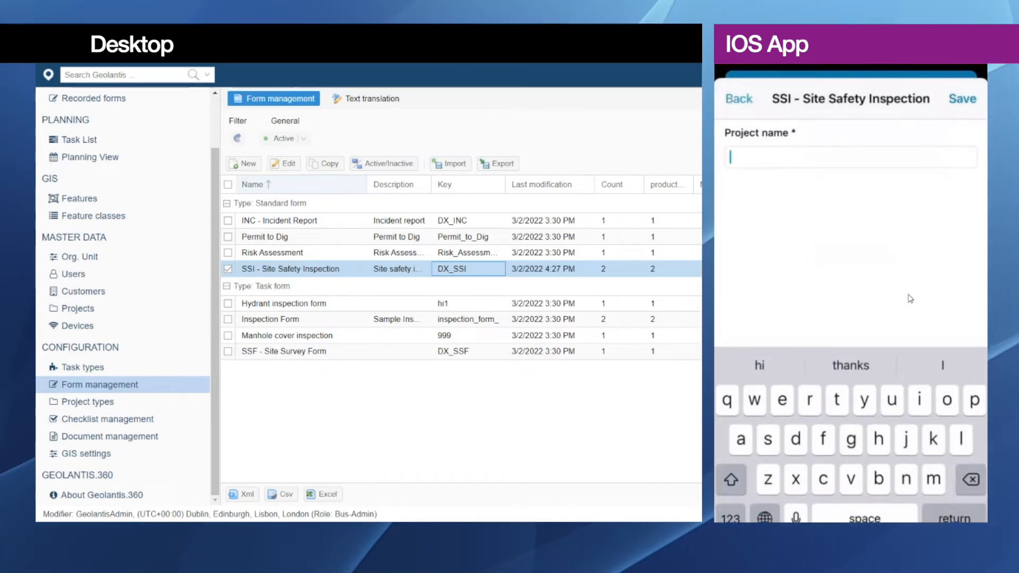
{"action": "type", "text": "THIS"}
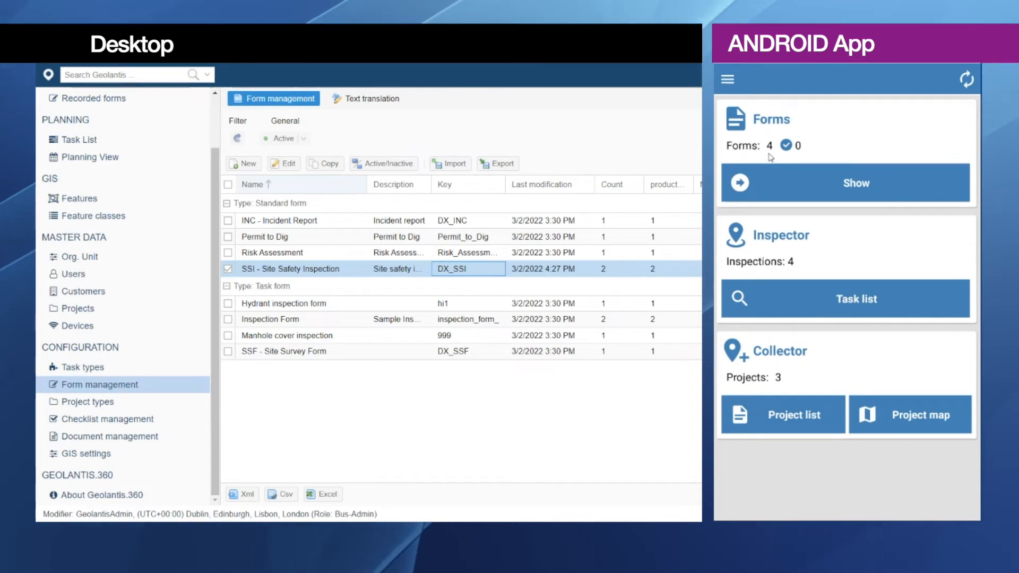
In the Android app, start a new SSI - Site Safety Inspection form, and collapse and re-expand its Project details section
{"action": "left_click", "coordinate": [817, 184]}
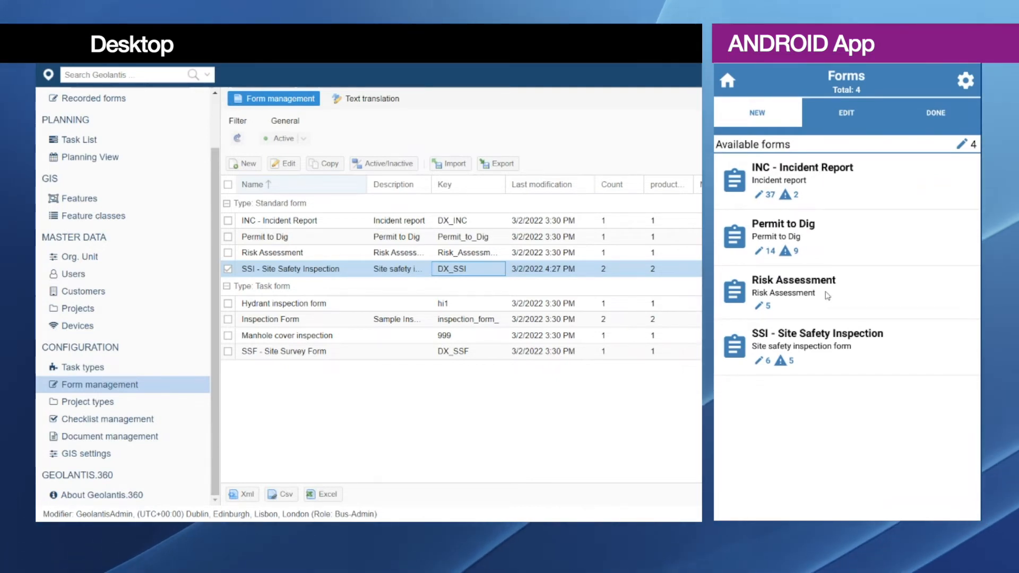
{"action": "left_click", "coordinate": [796, 353]}
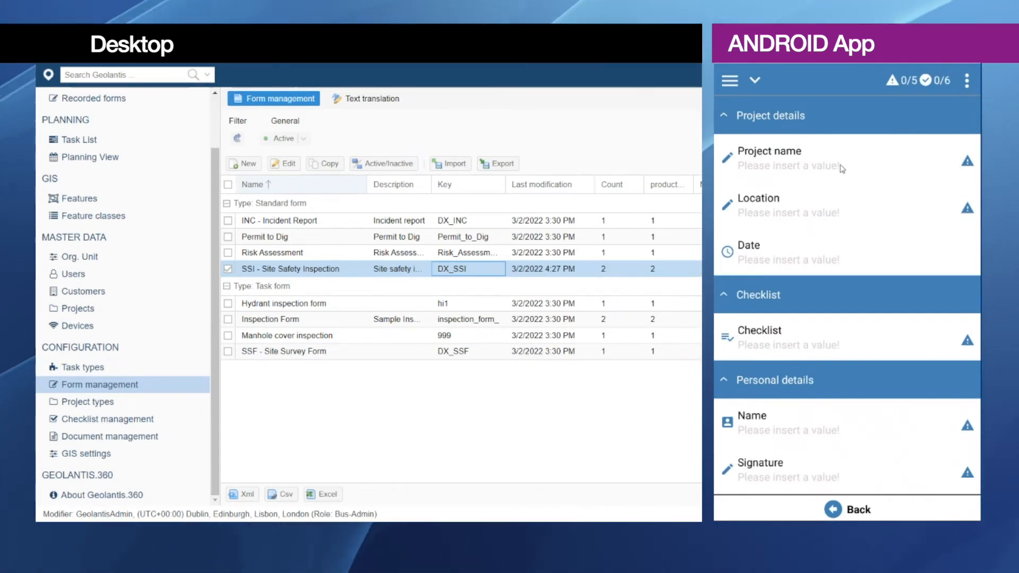
{"action": "left_click", "coordinate": [728, 121]}
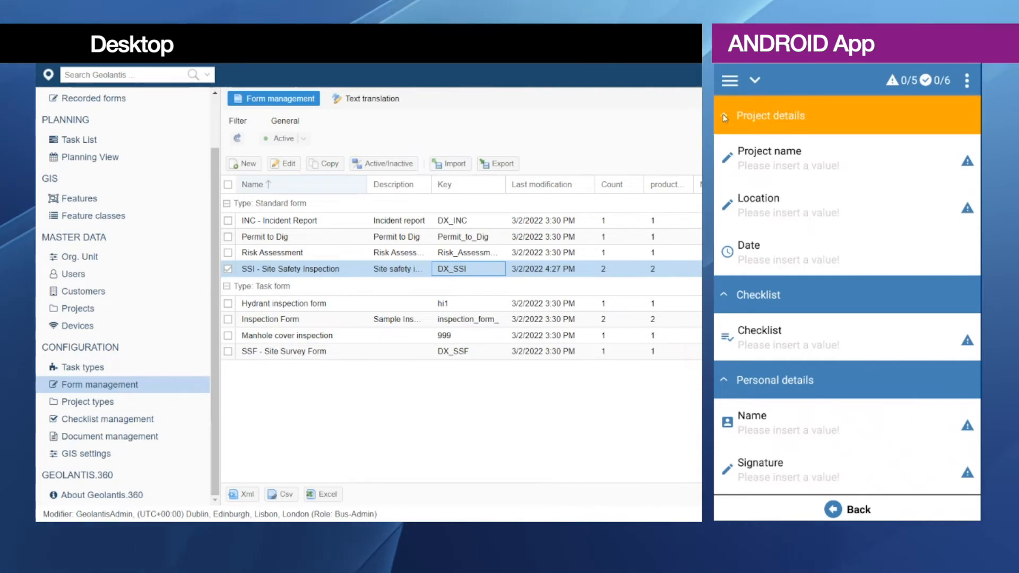
{"action": "left_click", "coordinate": [726, 120]}
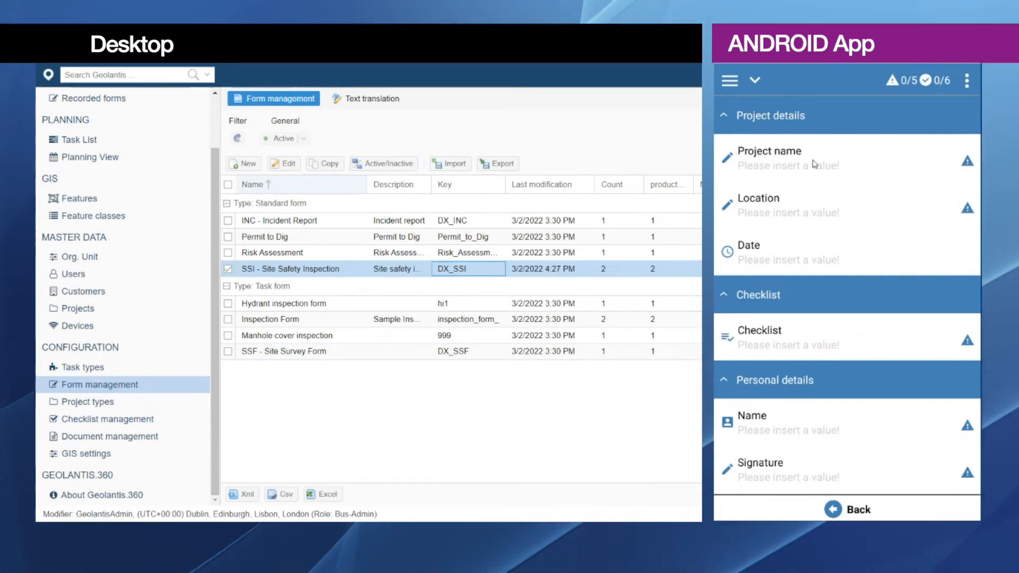
Fill in the Project details with project name "TGIS", location "Austria" and date 02.03.2022 18:00
{"action": "left_click", "coordinate": [831, 171]}
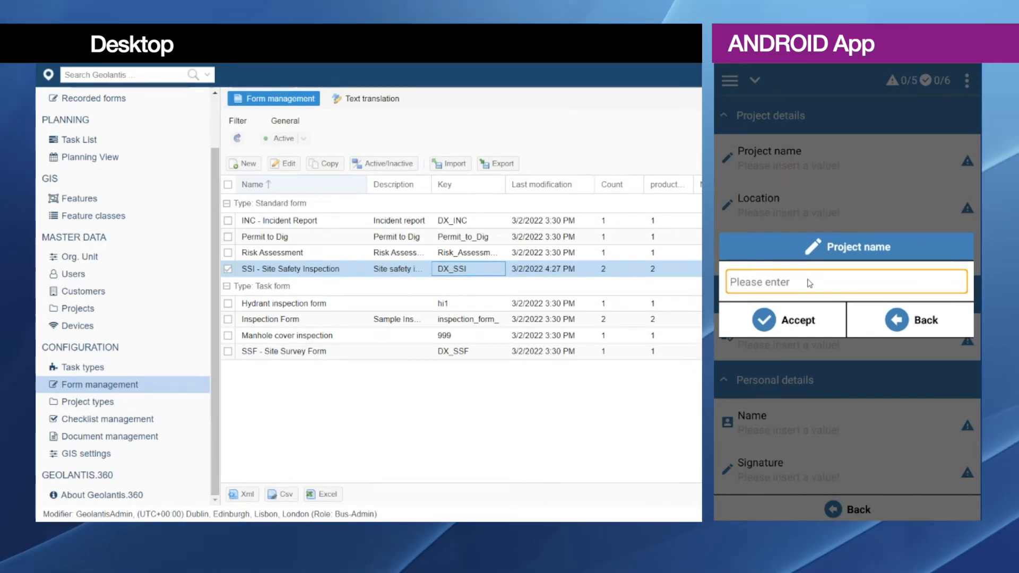
{"action": "type", "text": "TGIS"}
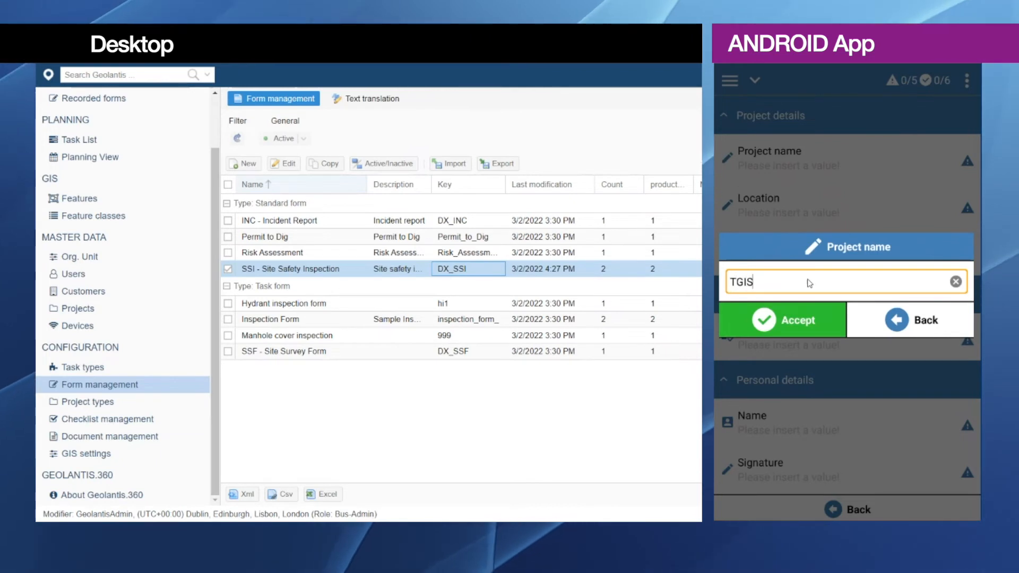
{"action": "left_click", "coordinate": [816, 317]}
{"action": "left_click", "coordinate": [814, 213]}
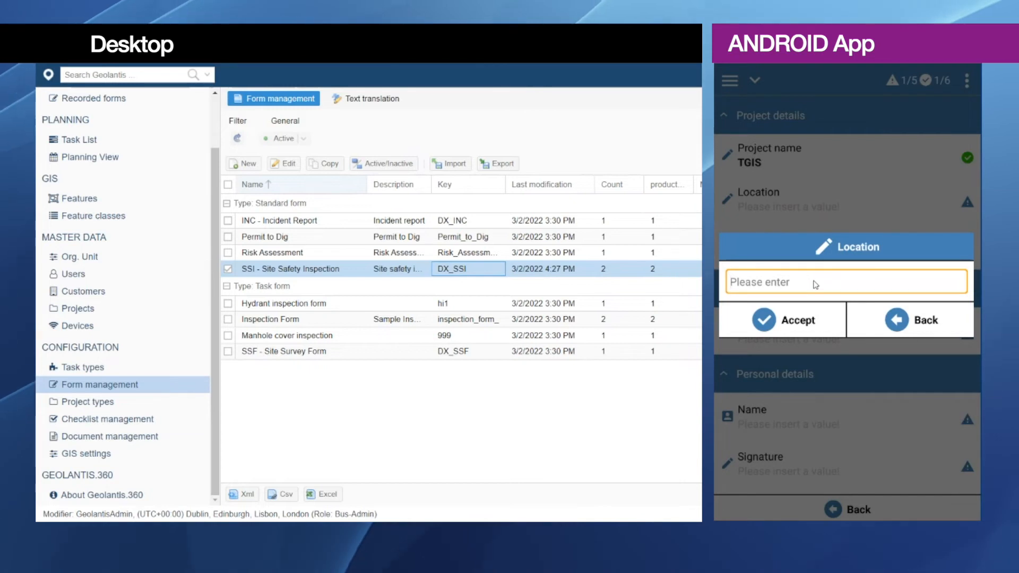
{"action": "type", "text": "Aus"}
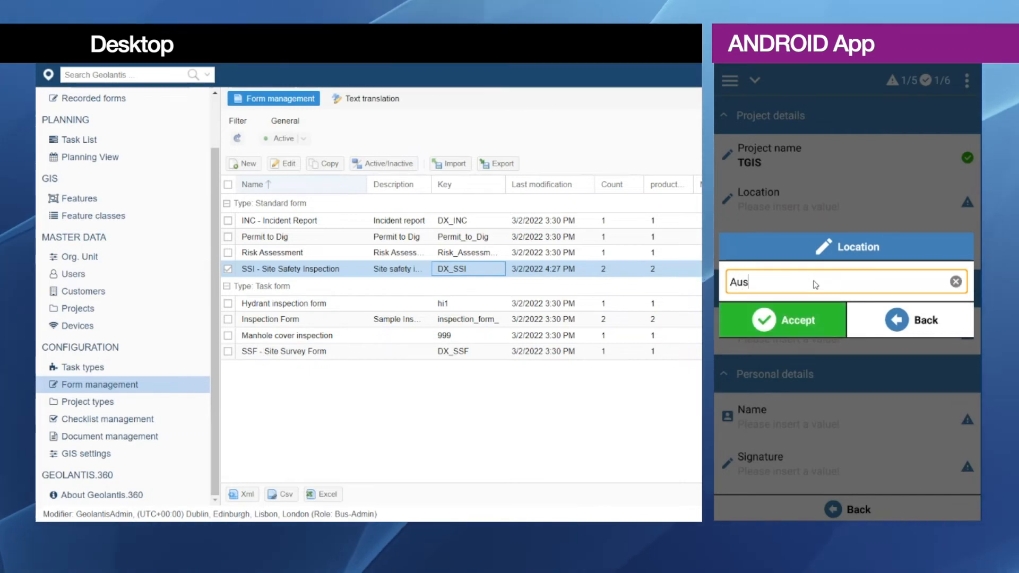
{"action": "type", "text": "tria"}
{"action": "left_click", "coordinate": [813, 319]}
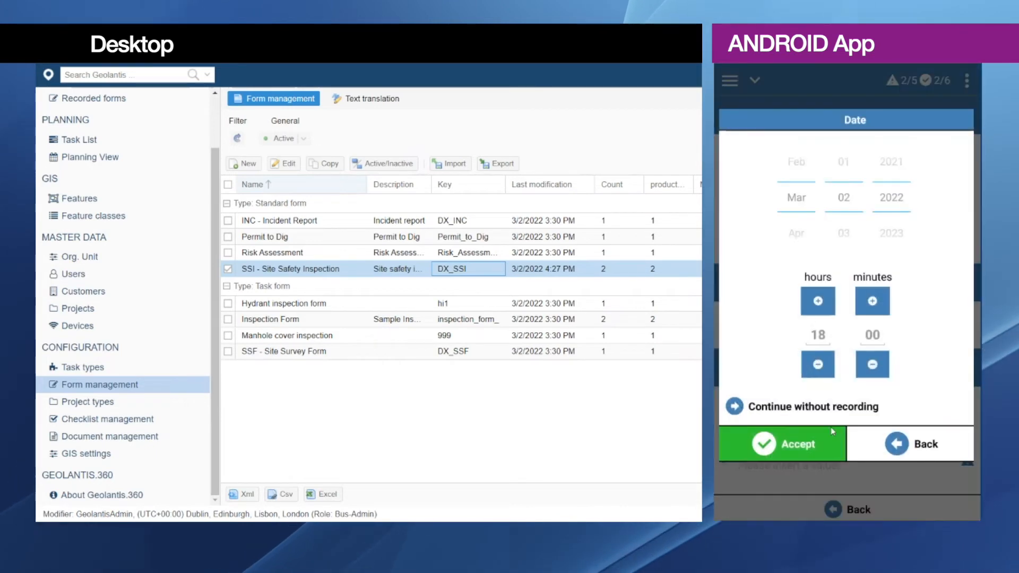
{"action": "left_click", "coordinate": [822, 437]}
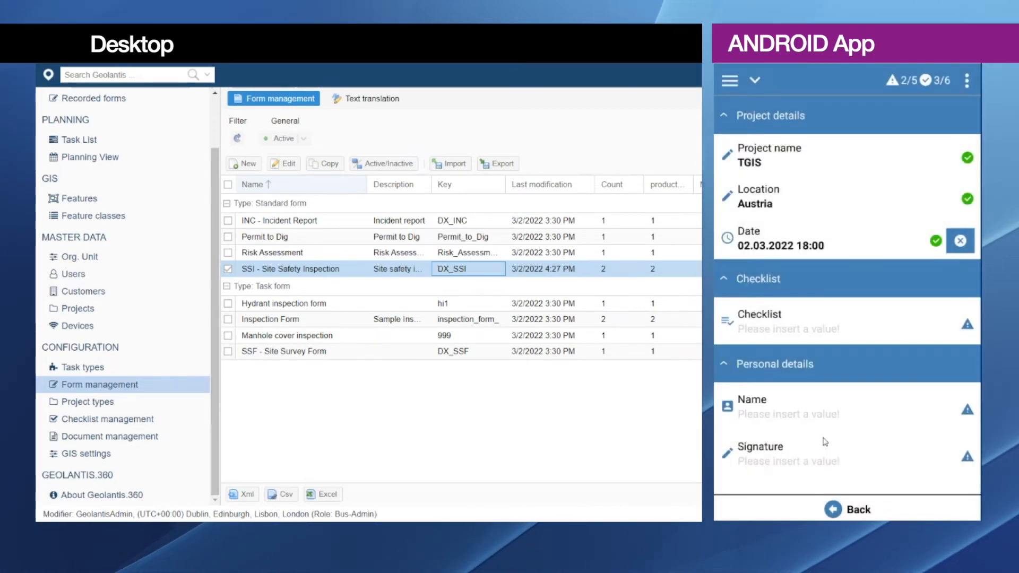
Mark all checklist questions as OK, from warning signs to required PPE, and return to the form
{"action": "left_click", "coordinate": [857, 330]}
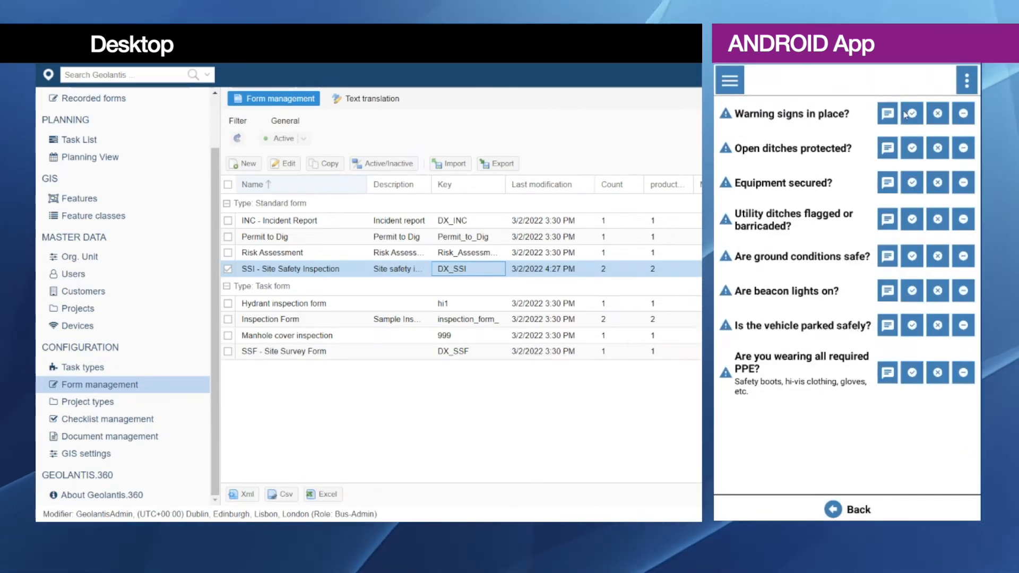
{"action": "left_click", "coordinate": [910, 114]}
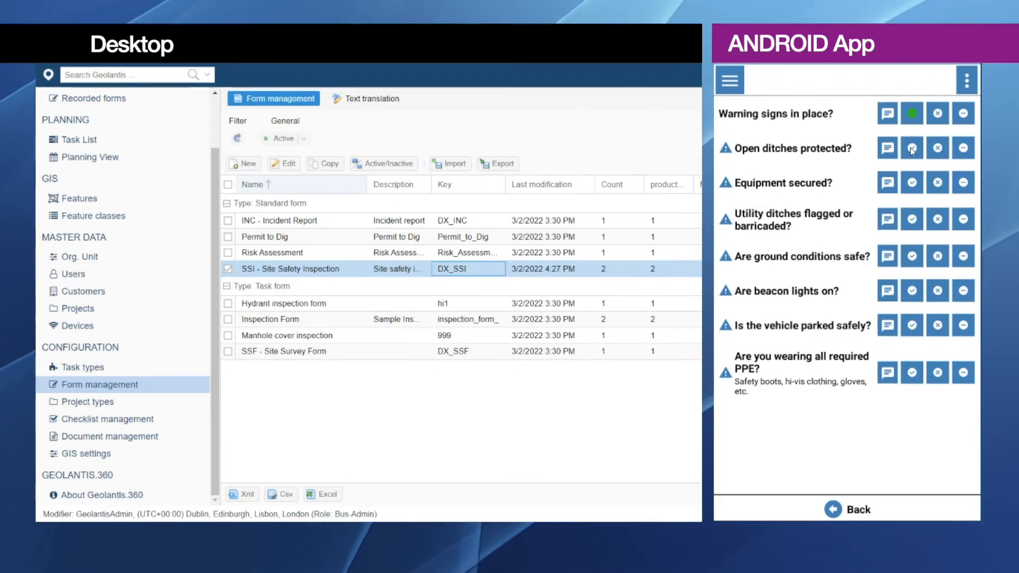
{"action": "left_click", "coordinate": [912, 149]}
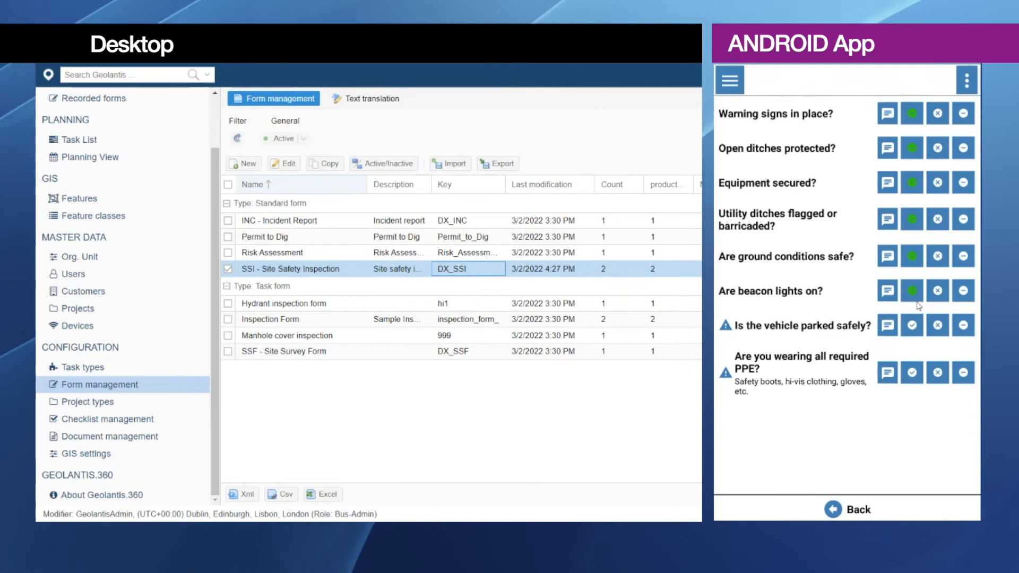
{"action": "left_click", "coordinate": [919, 374]}
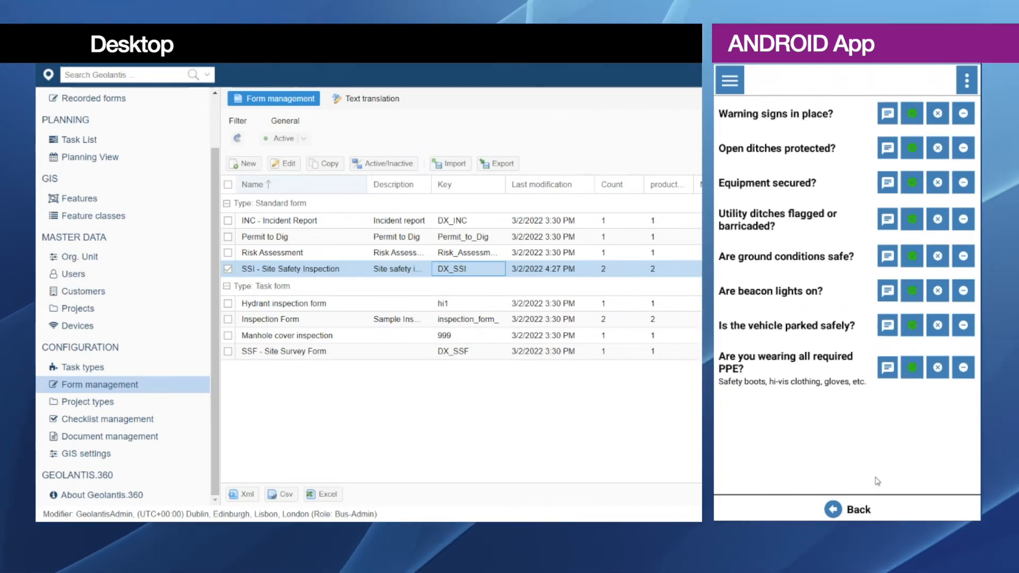
{"action": "left_click", "coordinate": [854, 510]}
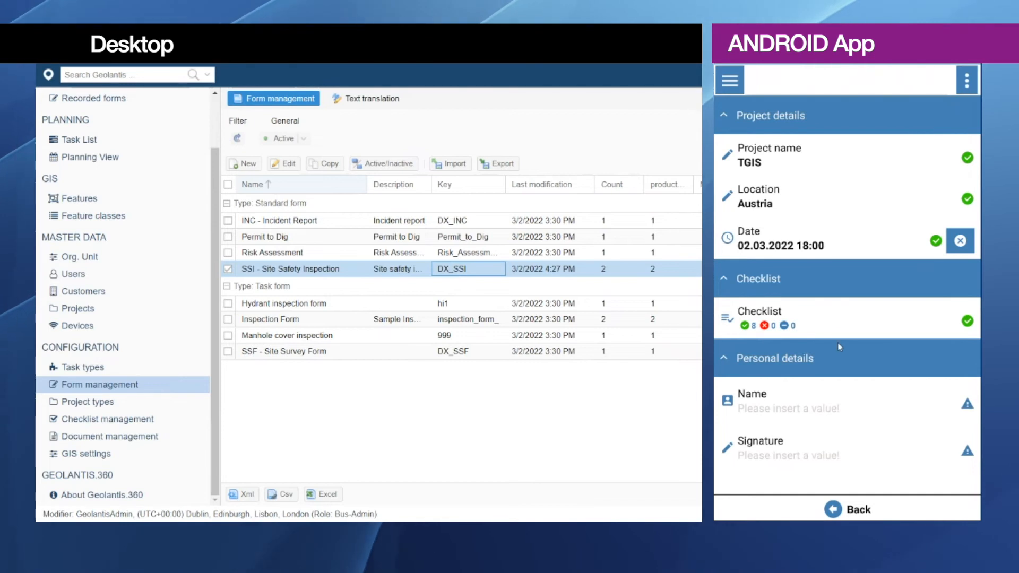
Complete the Personal details with the first listed employee and a freehand signature, and finish the form
{"action": "left_click", "coordinate": [863, 406]}
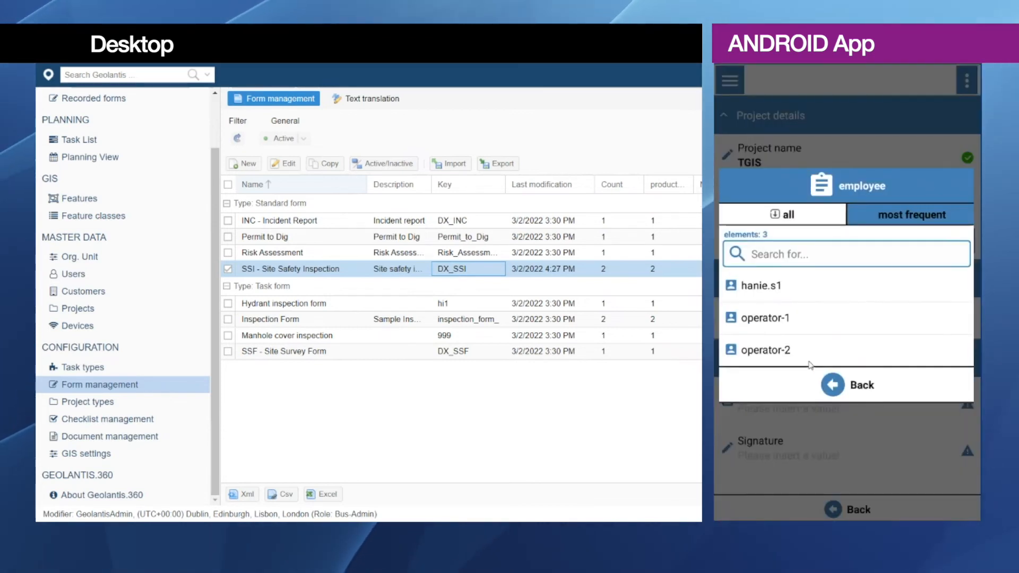
{"action": "left_click", "coordinate": [761, 287]}
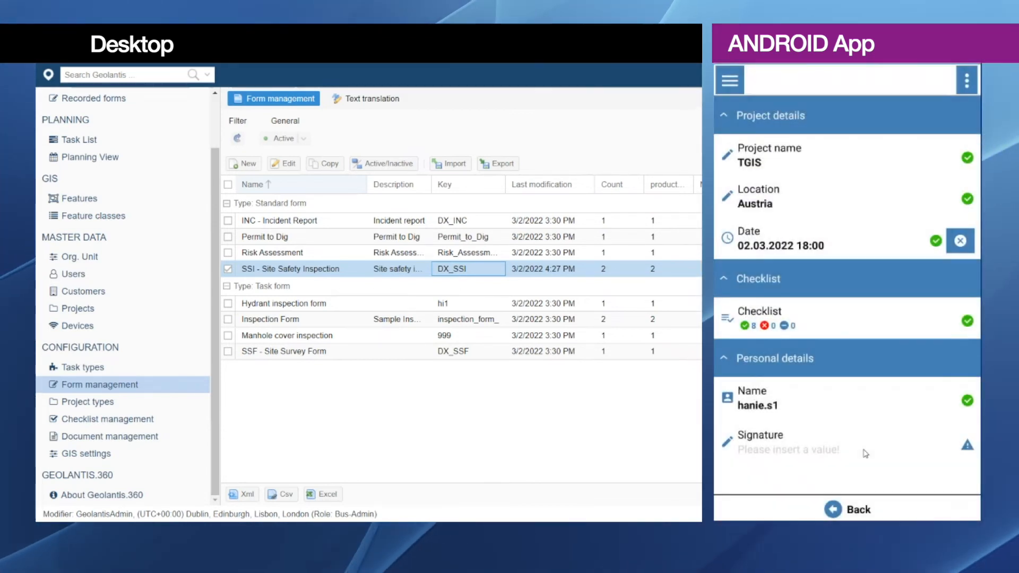
{"action": "left_click", "coordinate": [778, 447]}
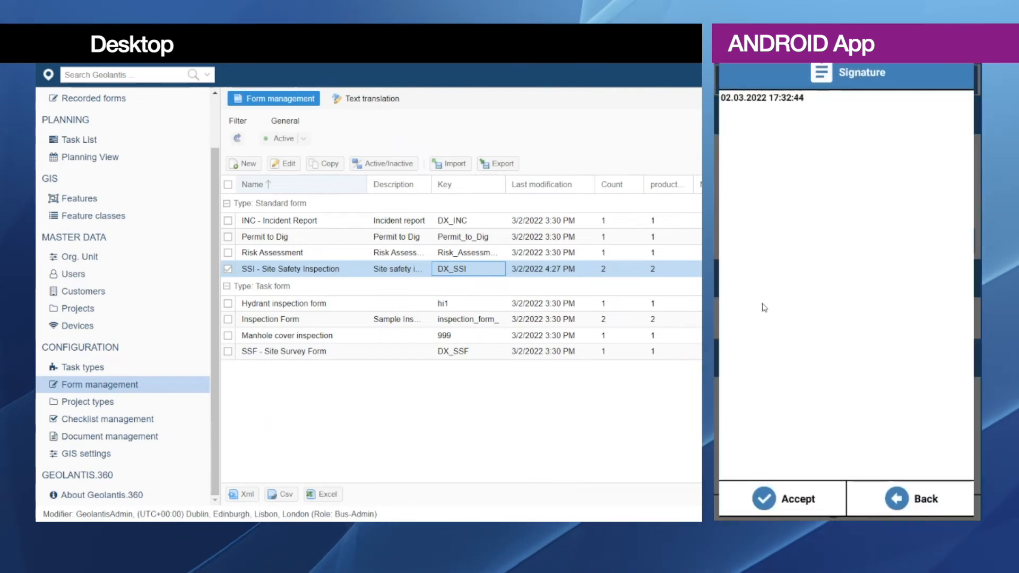
{"action": "left_click_drag", "start_coordinate": [743, 295], "coordinate": [816, 244]}
{"action": "mouse_move", "coordinate": [828, 207]}
{"action": "left_mouse_down"}
{"action": "mouse_move", "coordinate": [811, 354]}
{"action": "mouse_move", "coordinate": [913, 260]}
{"action": "left_mouse_up"}
{"action": "left_click", "coordinate": [796, 501]}
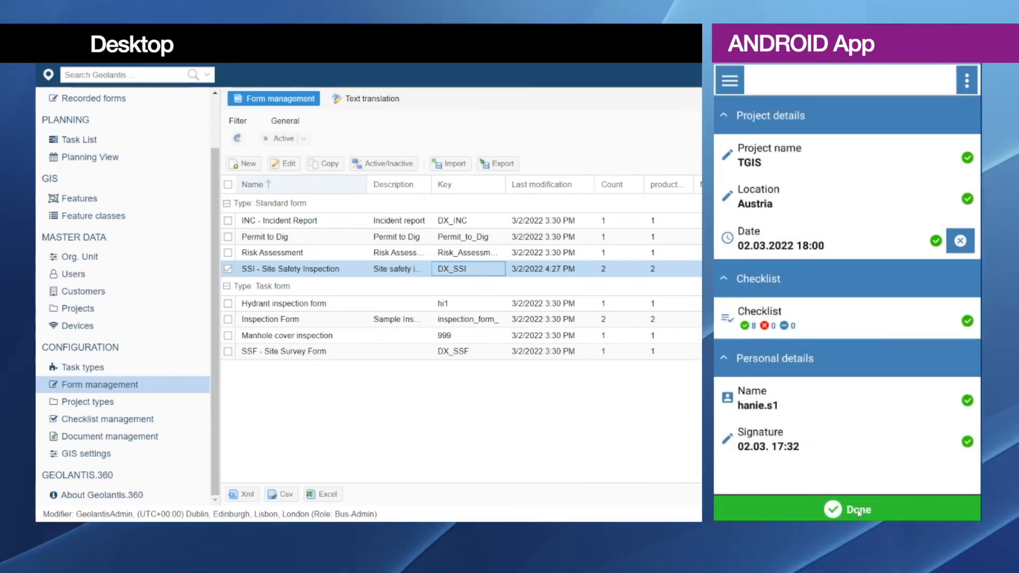
{"action": "left_click", "coordinate": [859, 510]}
{"action": "left_click", "coordinate": [801, 326]}
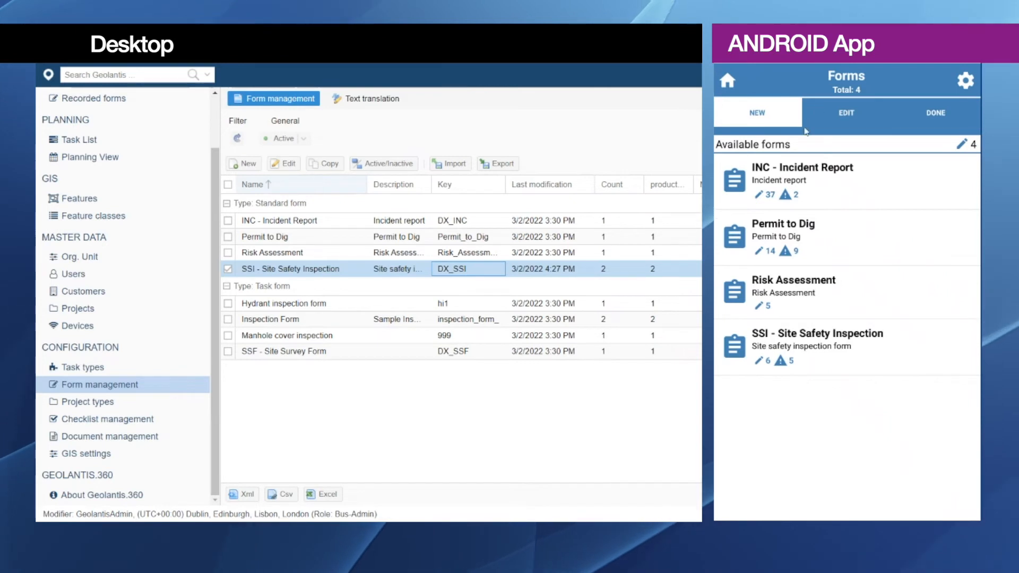
Look through the forms in editing and the finished forms, and return to the forms available for new entries
{"action": "left_click", "coordinate": [844, 120]}
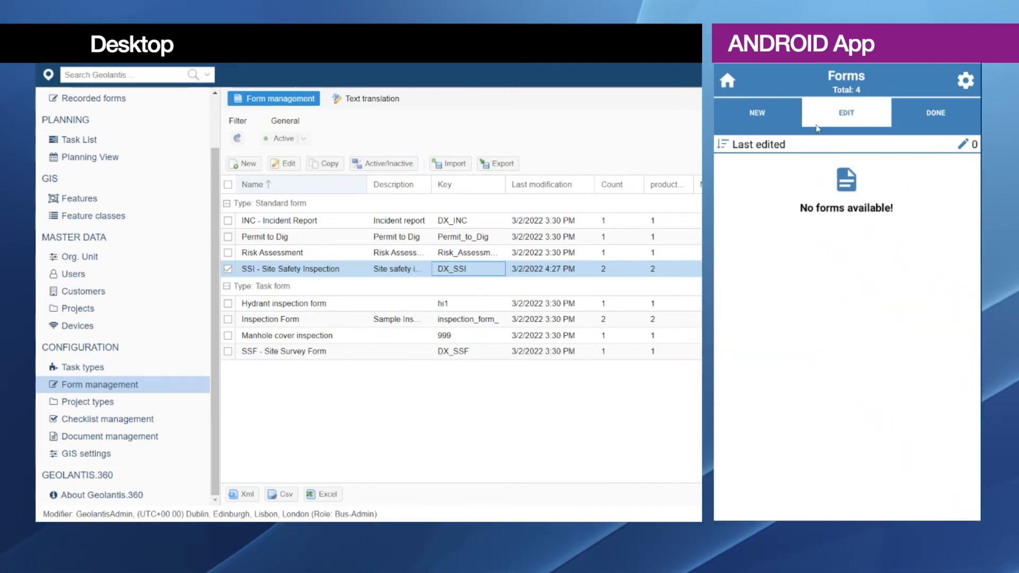
{"action": "left_click", "coordinate": [927, 116]}
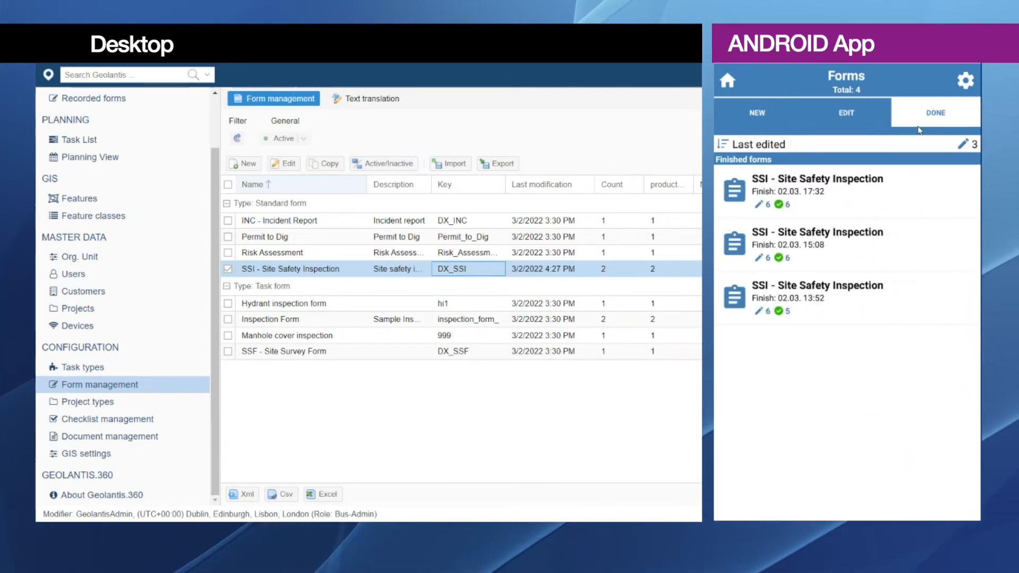
{"action": "left_click", "coordinate": [759, 123]}
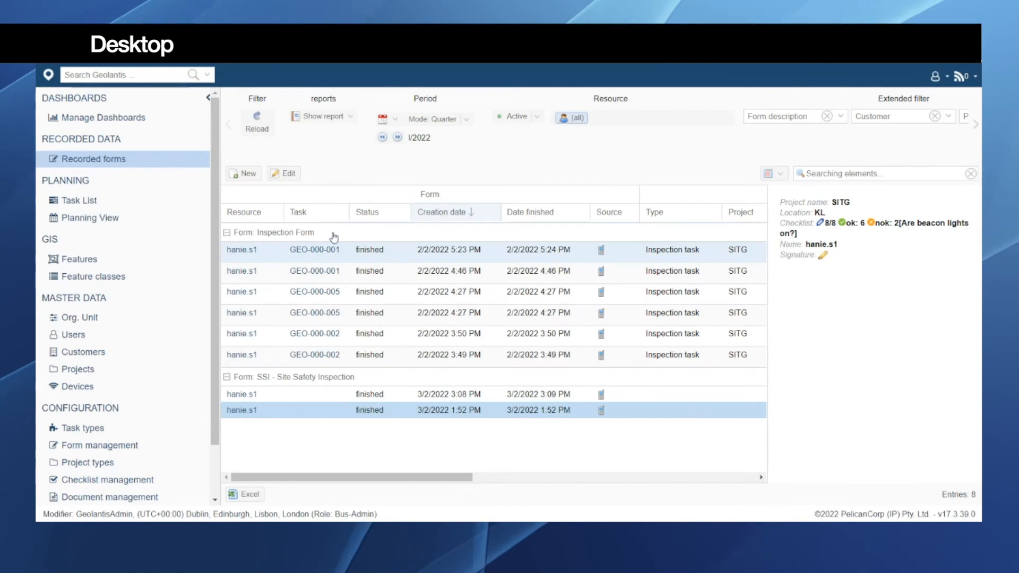
In the desktop's recorded forms, collapse and re-expand the Inspection Form and SSI - Site Safety Inspection groups
{"action": "left_click", "coordinate": [226, 233]}
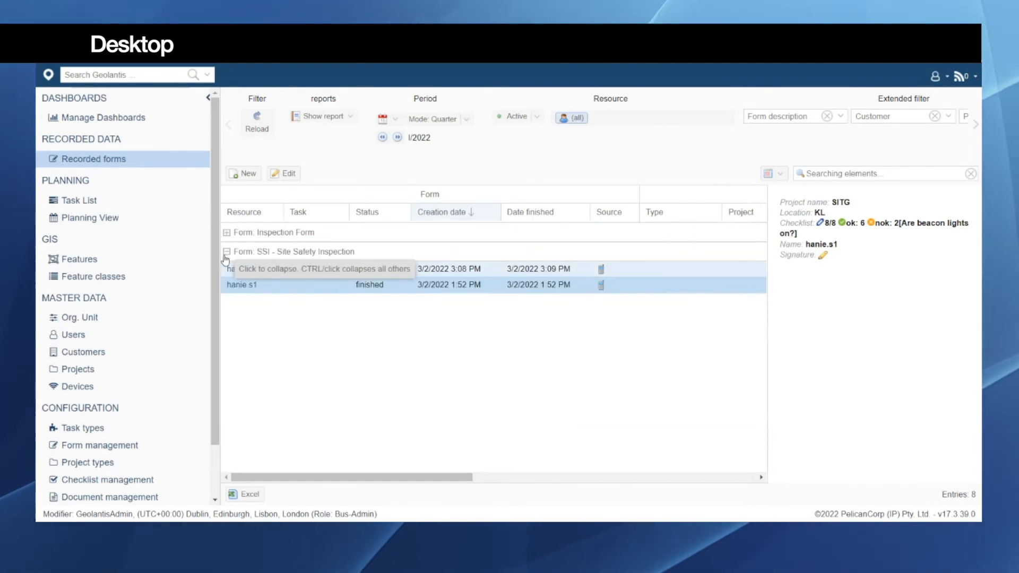
{"action": "left_click", "coordinate": [227, 251]}
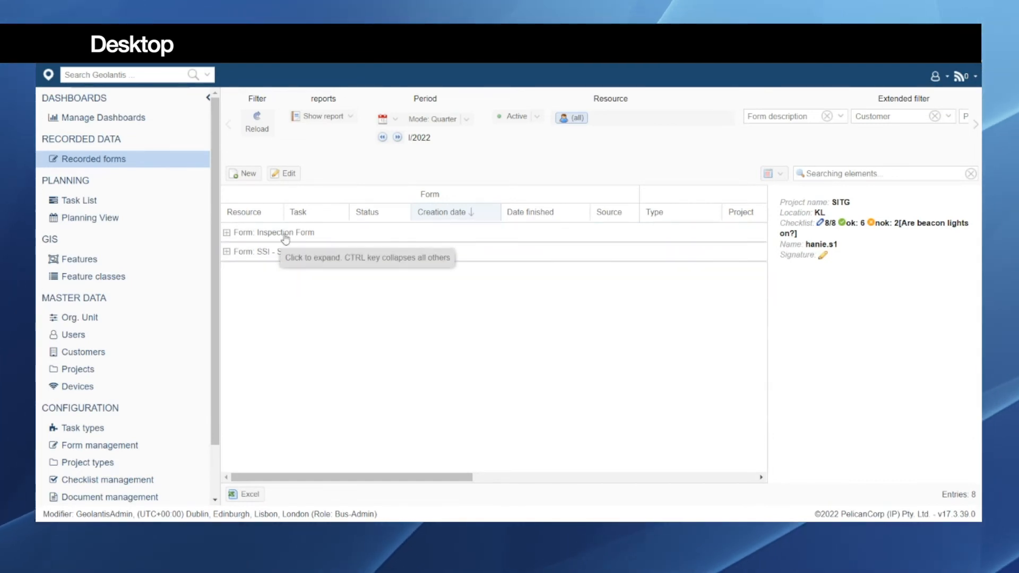
{"action": "left_click", "coordinate": [227, 233]}
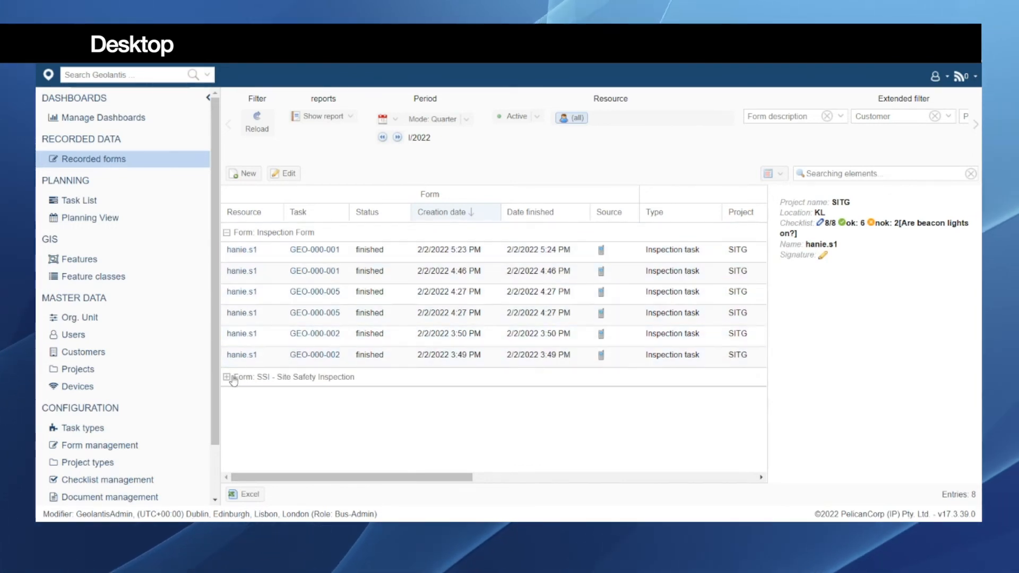
{"action": "left_click", "coordinate": [249, 379]}
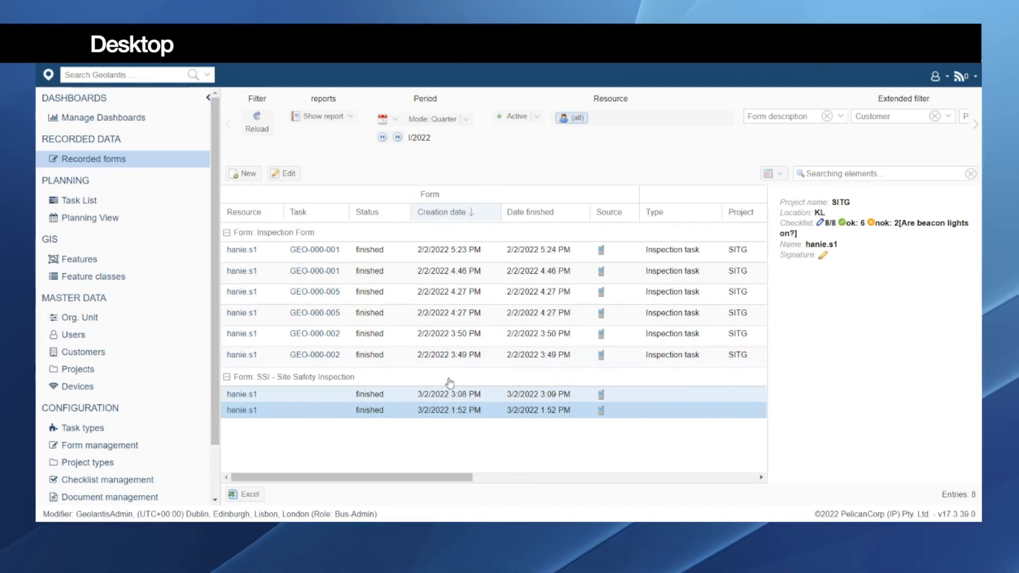
Open the Site Safety Inspection record created 3/2/2022 3:08 PM and expand its Project details to examine them
{"action": "left_click", "coordinate": [379, 398]}
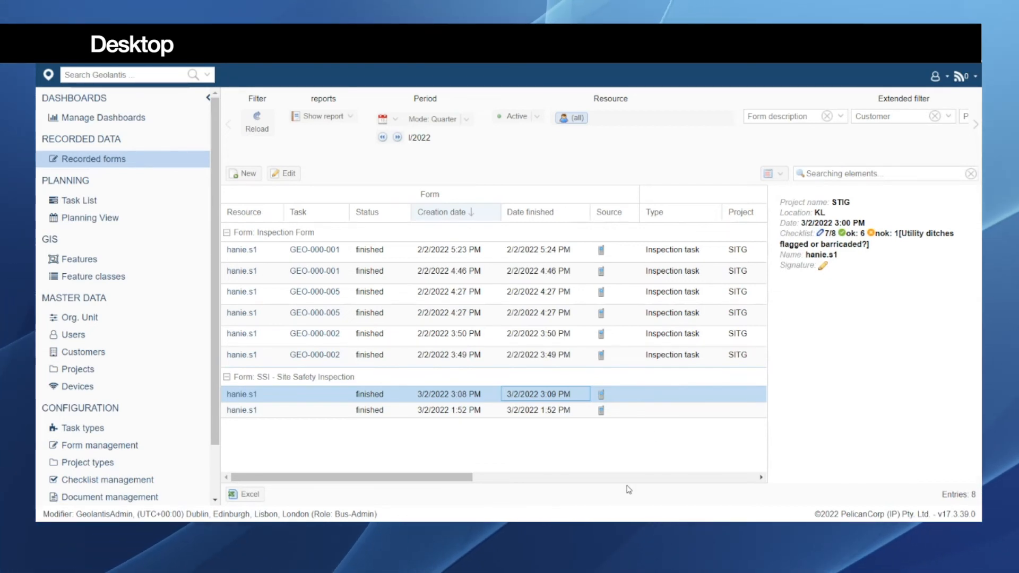
{"action": "left_click", "coordinate": [400, 400]}
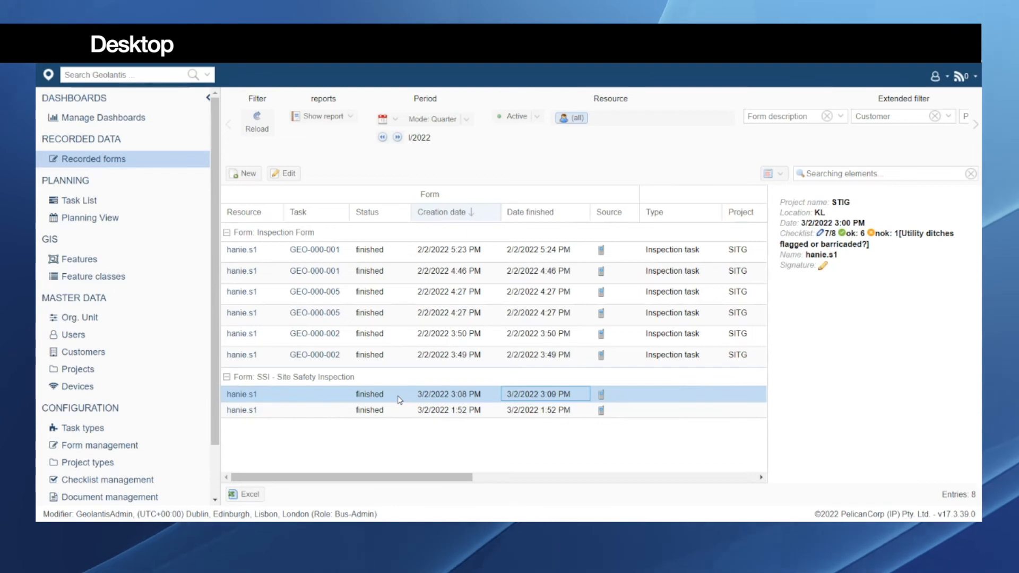
{"action": "double_click", "coordinate": [400, 399]}
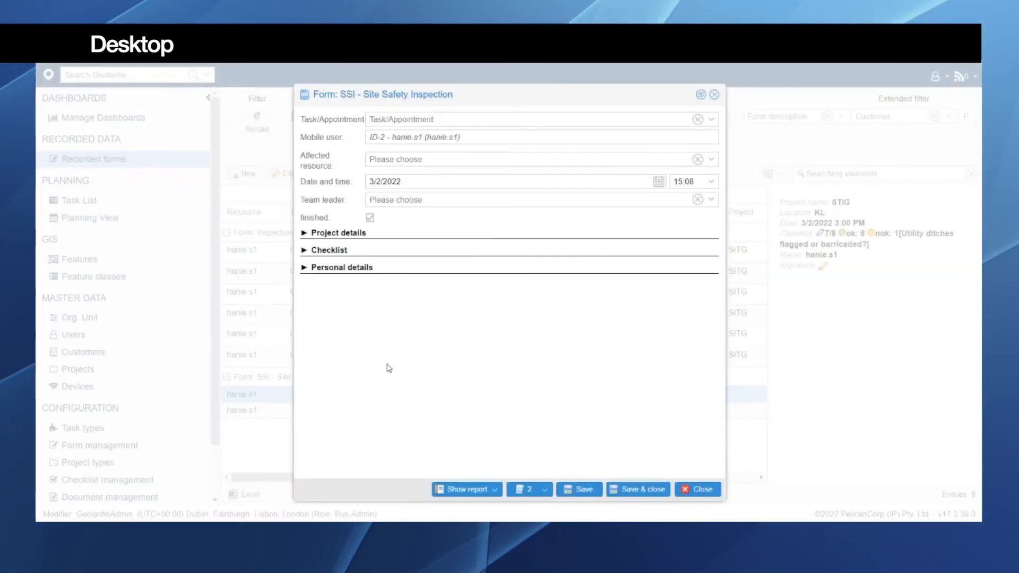
{"action": "left_click", "coordinate": [306, 234]}
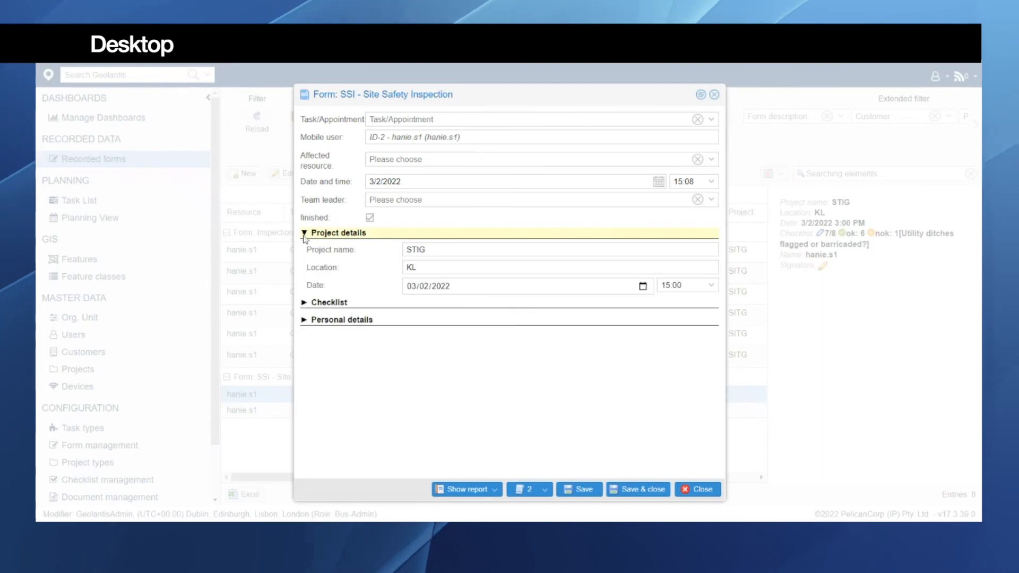
Expand the record's Checklist and Personal details sections to examine the checklist items and the signature
{"action": "left_click", "coordinate": [305, 304]}
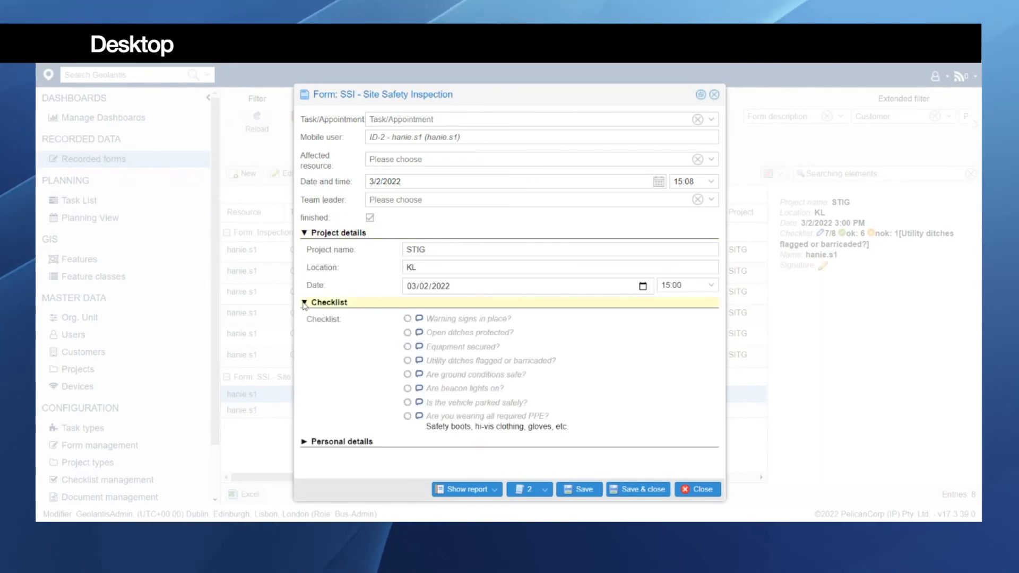
{"action": "left_click", "coordinate": [305, 442]}
{"action": "scroll", "coordinate": [434, 392], "scroll_direction": "down", "scroll_amount": 2}
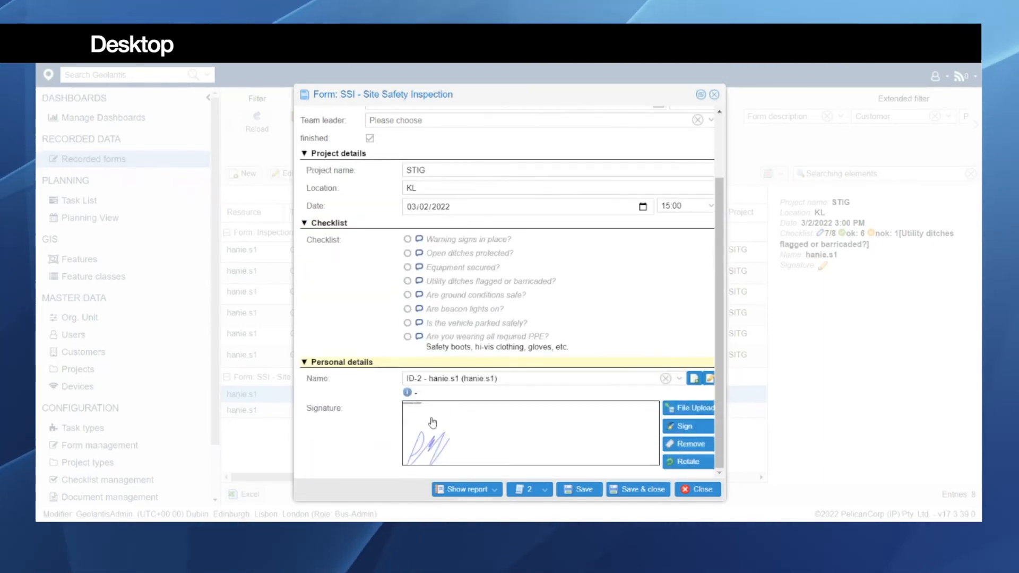
Show the standard report of the Site Safety Inspection record, read through it and return to form management
{"action": "left_click", "coordinate": [494, 490]}
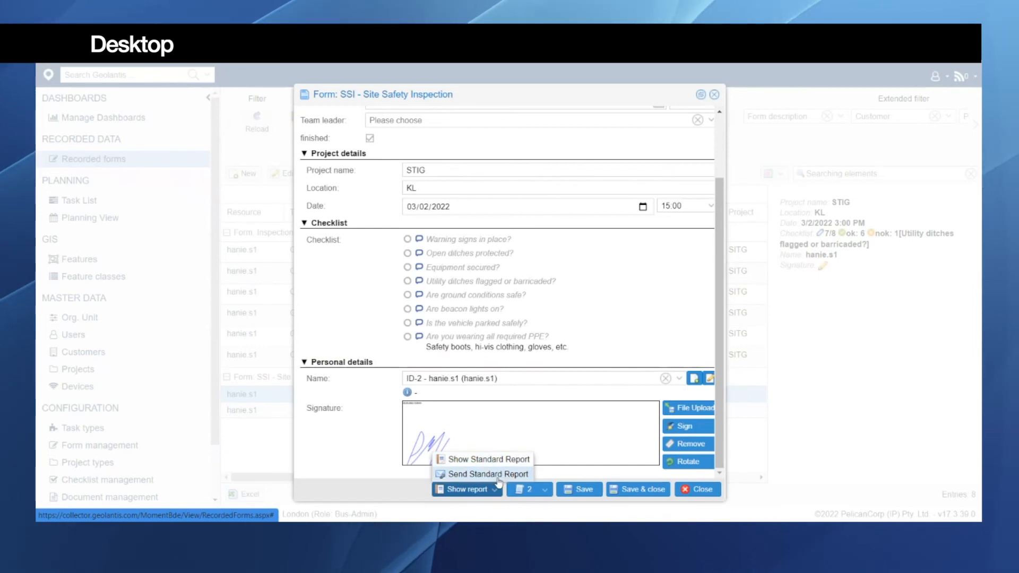
{"action": "left_click", "coordinate": [504, 460]}
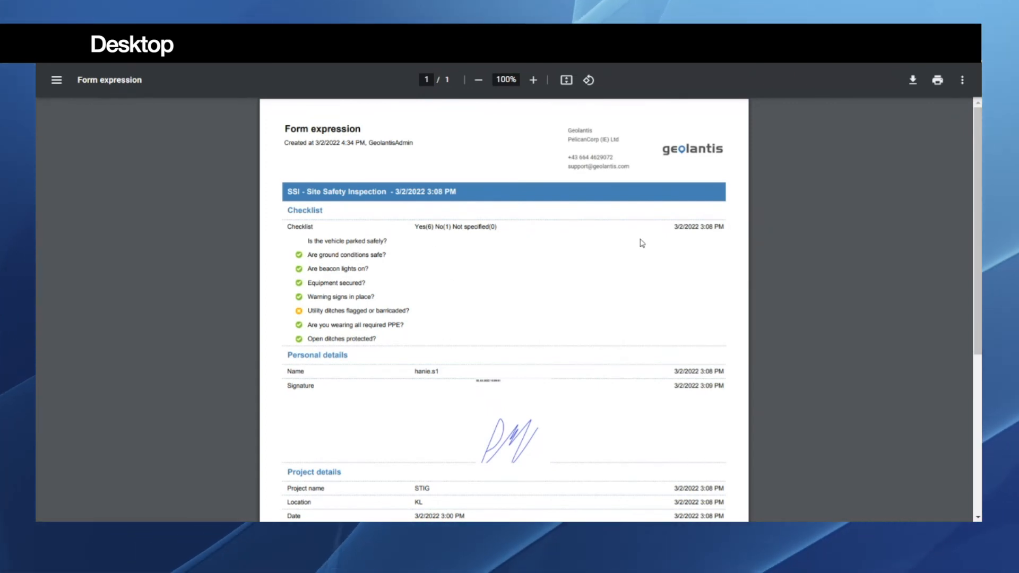
{"action": "scroll", "coordinate": [607, 254], "scroll_direction": "down", "scroll_amount": 3}
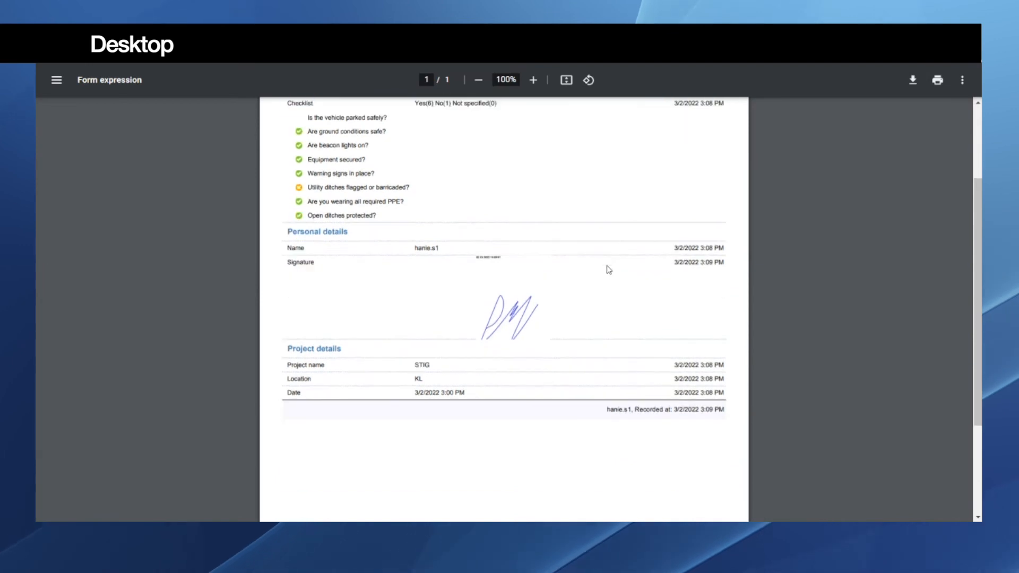
{"action": "scroll", "coordinate": [578, 264], "scroll_direction": "up", "scroll_amount": 3}
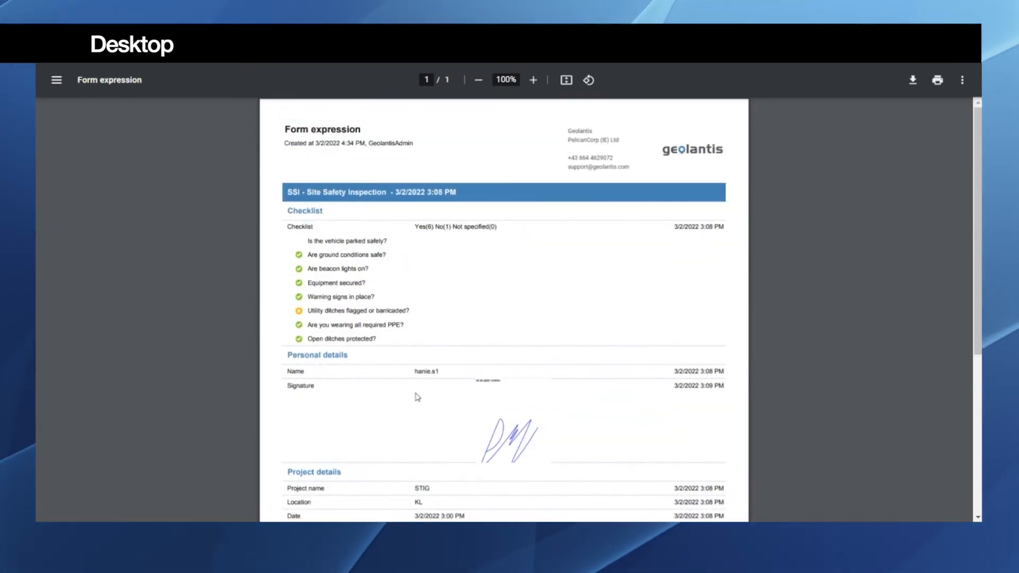
{"action": "scroll", "coordinate": [499, 401], "scroll_direction": "down", "scroll_amount": 2}
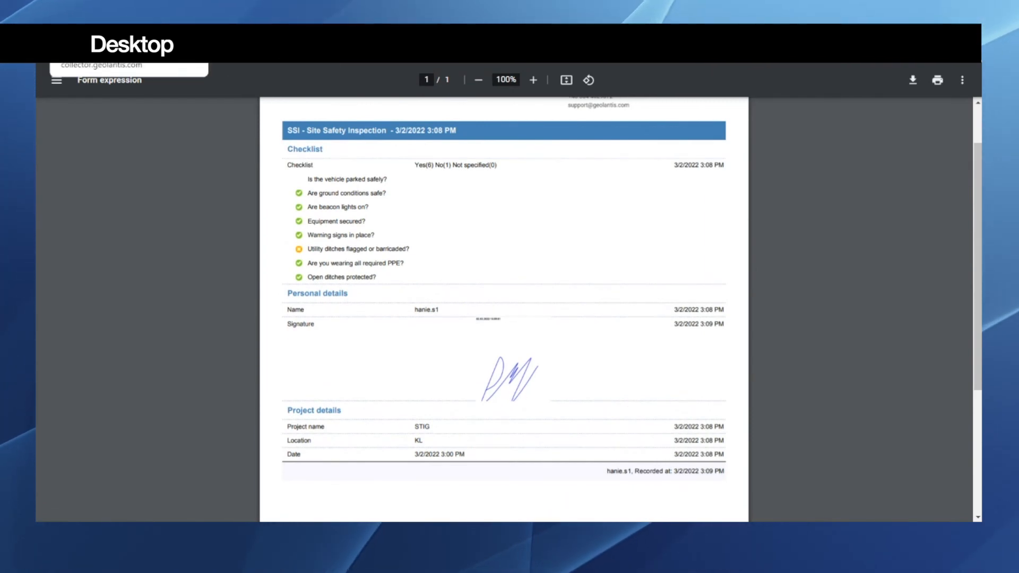
{"action": "left_click", "coordinate": [101, 32]}
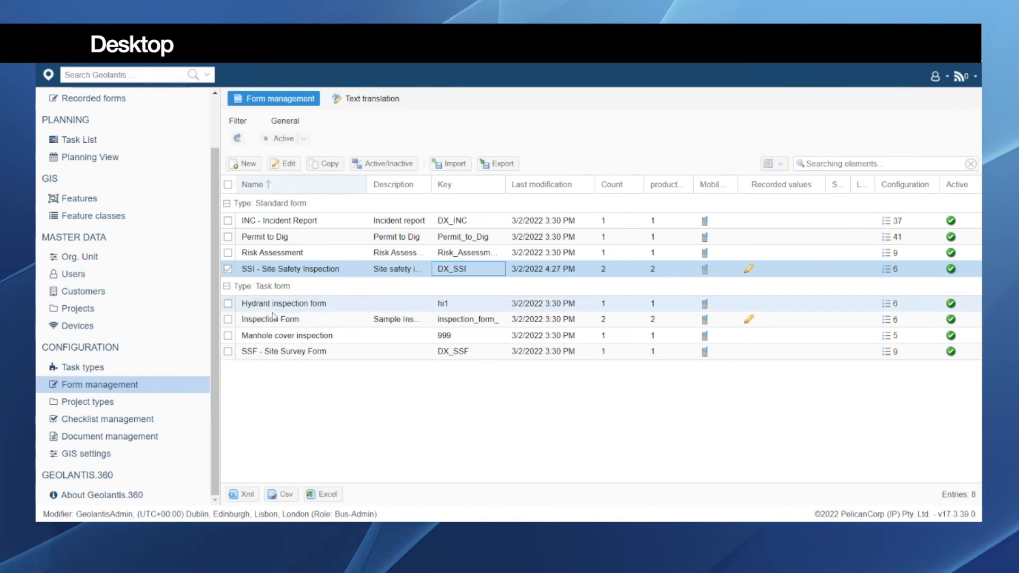
Open SSF - Site Survey Form for editing, and switch its type to Standard form and back to Task form
{"action": "double_click", "coordinate": [290, 351]}
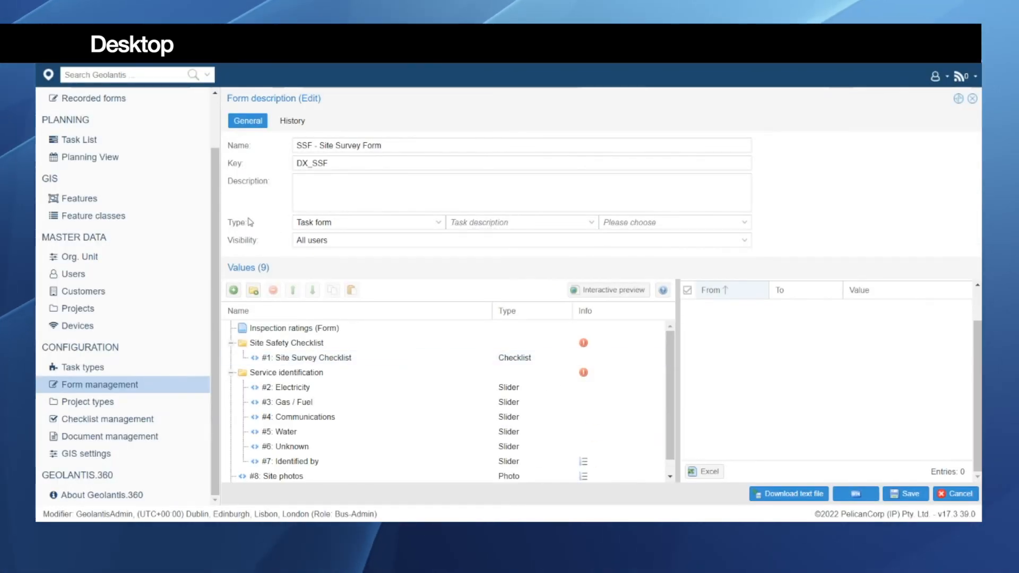
{"action": "left_click", "coordinate": [441, 223]}
{"action": "left_click", "coordinate": [429, 237]}
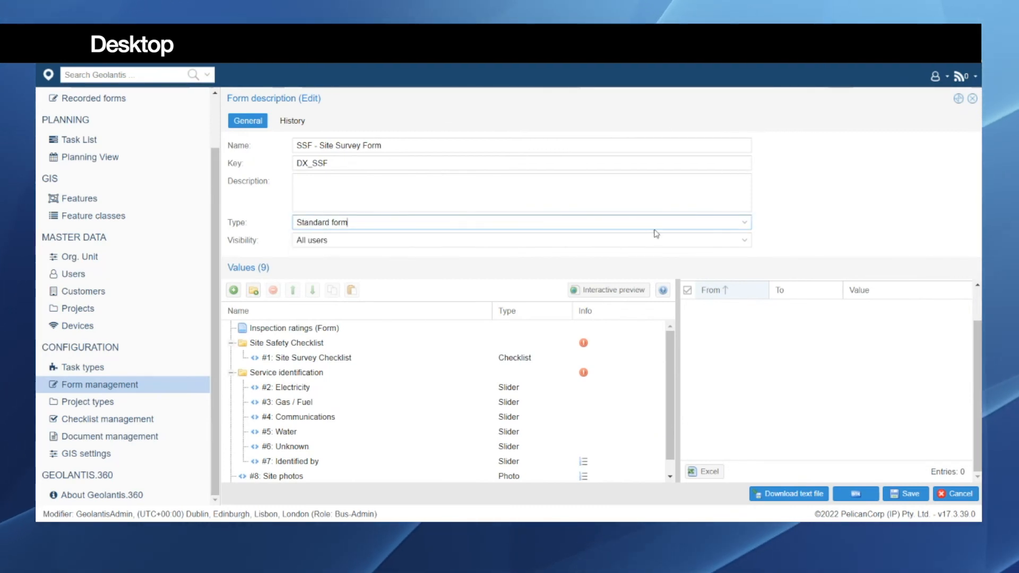
{"action": "left_click", "coordinate": [578, 223]}
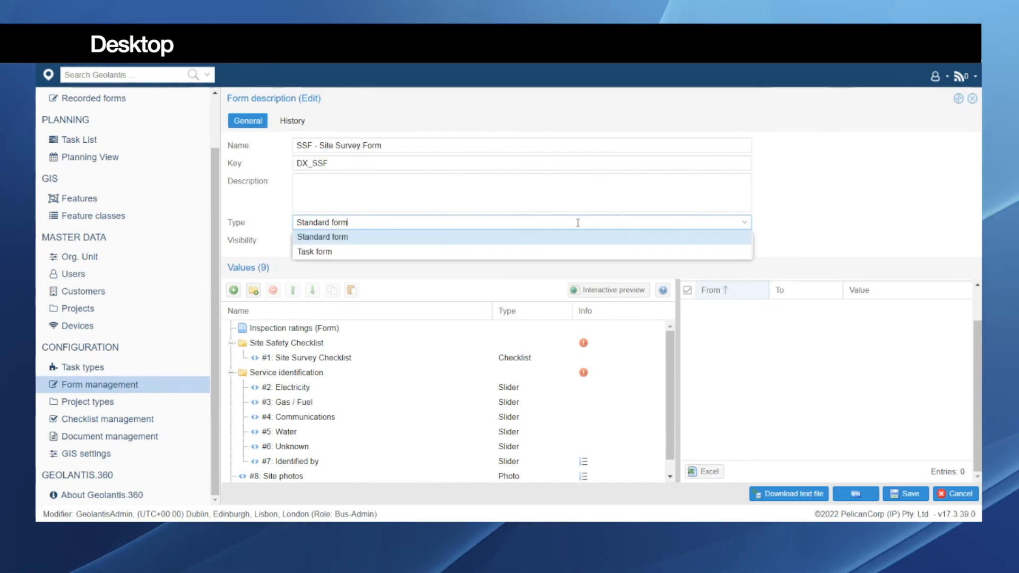
{"action": "left_click", "coordinate": [351, 252]}
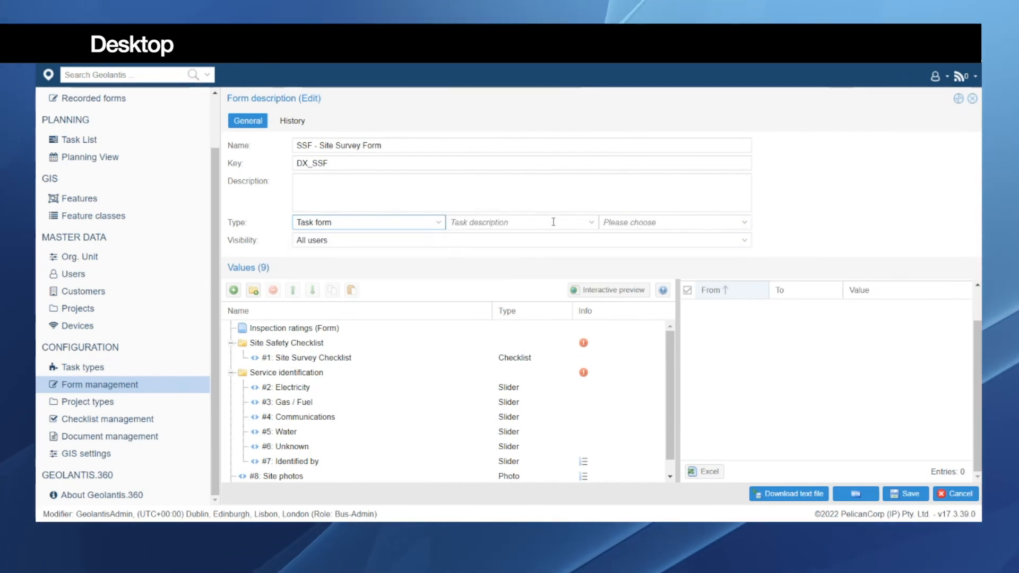
Assign Water Pipe, Gas Pipe and Street Light to the Site Survey task form, and close it without saving
{"action": "left_click", "coordinate": [592, 225]}
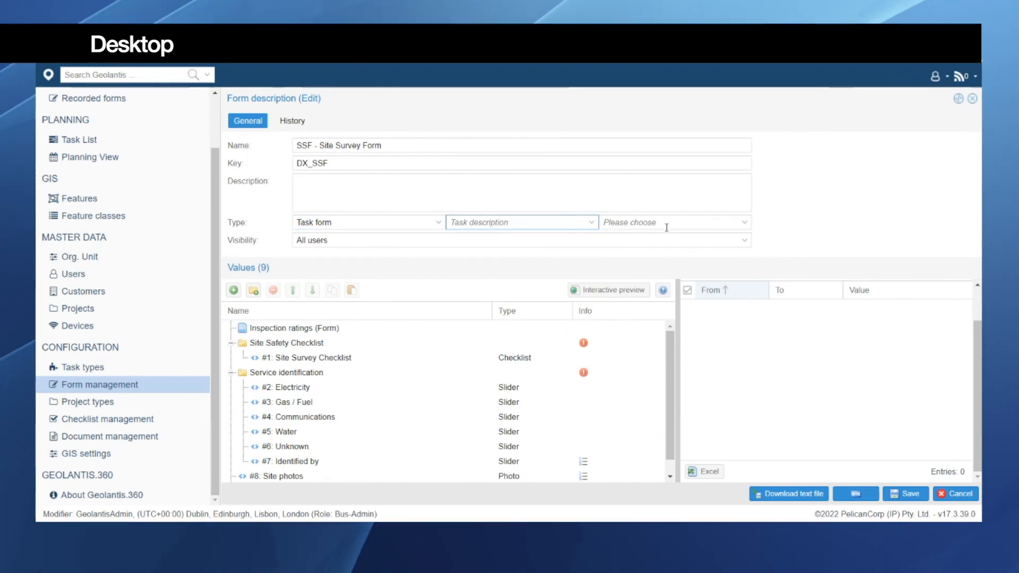
{"action": "left_click", "coordinate": [746, 226]}
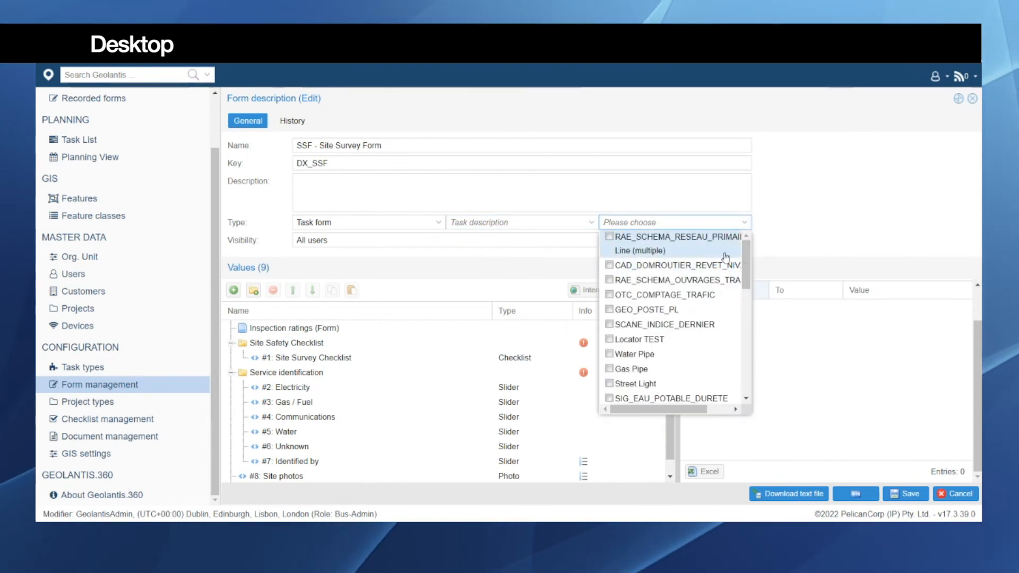
{"action": "scroll", "coordinate": [746, 257], "scroll_direction": "down", "scroll_amount": 1}
{"action": "left_click_drag", "start_coordinate": [749, 258], "coordinate": [749, 276]}
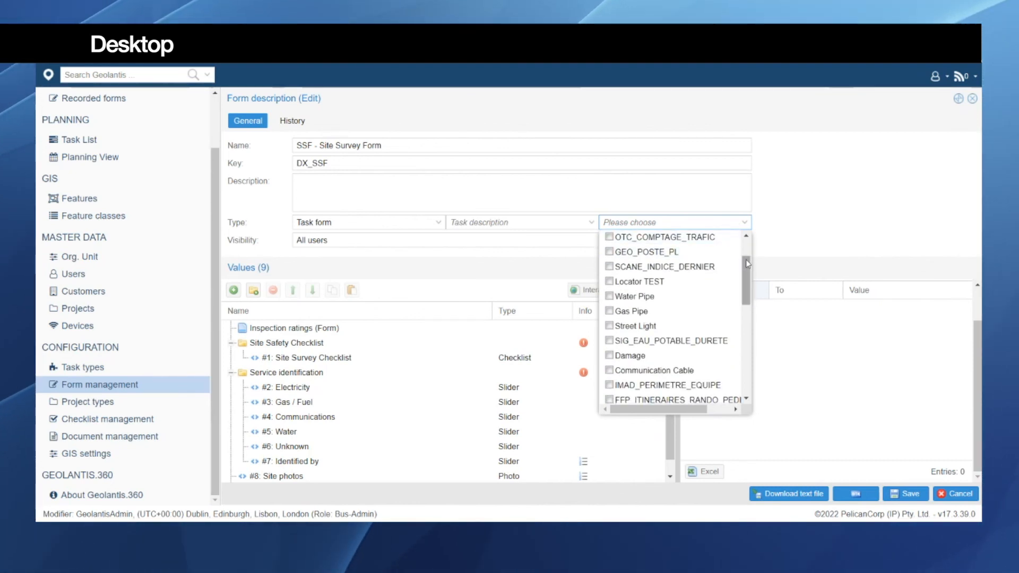
{"action": "scroll", "coordinate": [719, 278], "scroll_direction": "down", "scroll_amount": 1}
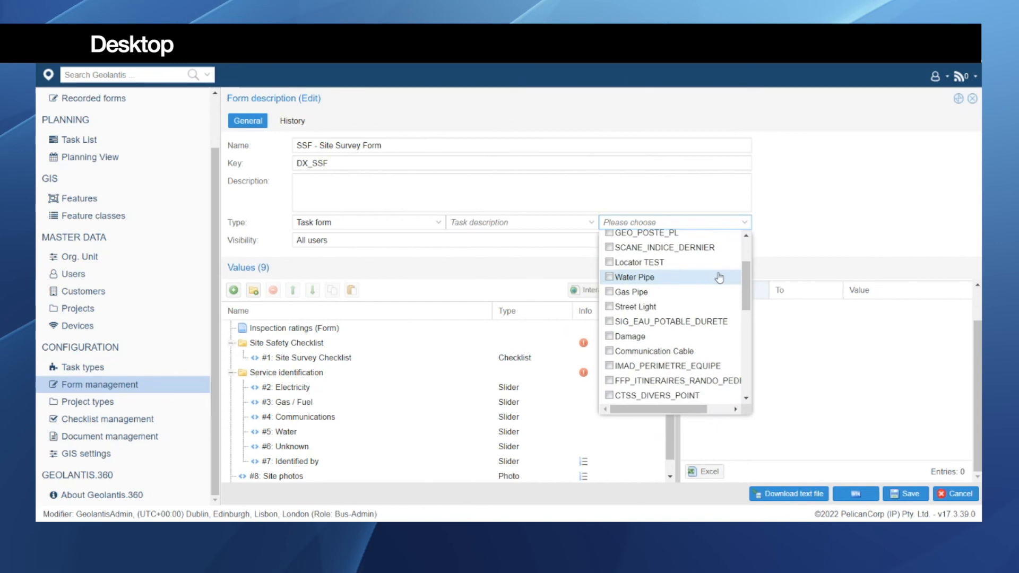
{"action": "left_click", "coordinate": [610, 278]}
{"action": "left_click", "coordinate": [610, 293]}
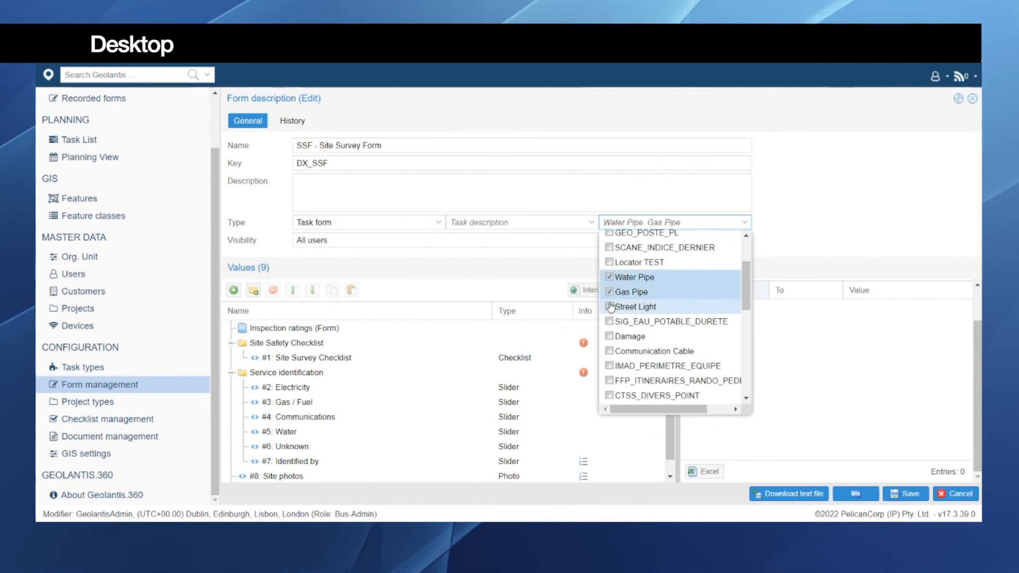
{"action": "left_click", "coordinate": [610, 309]}
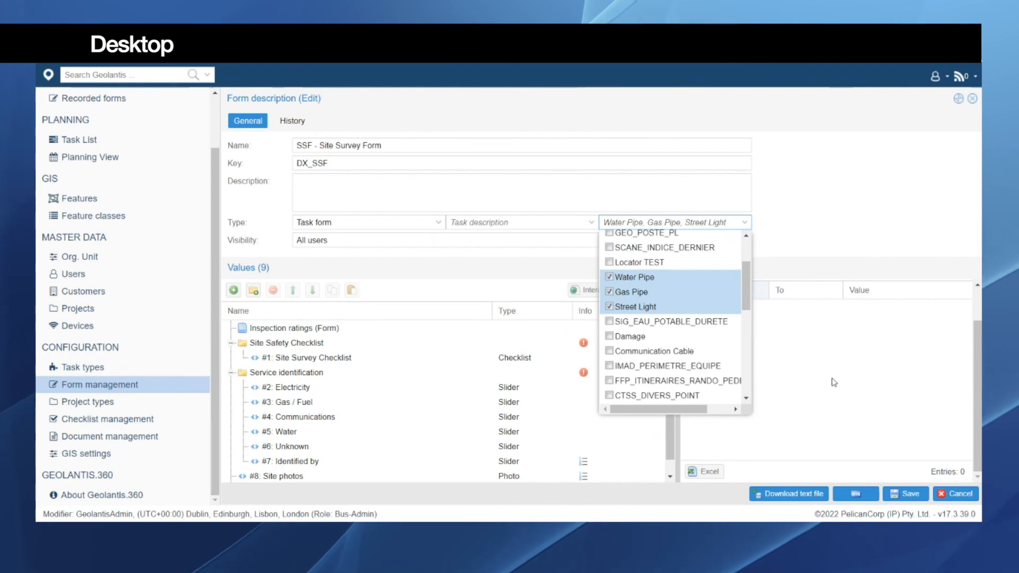
{"action": "left_click", "coordinate": [929, 494]}
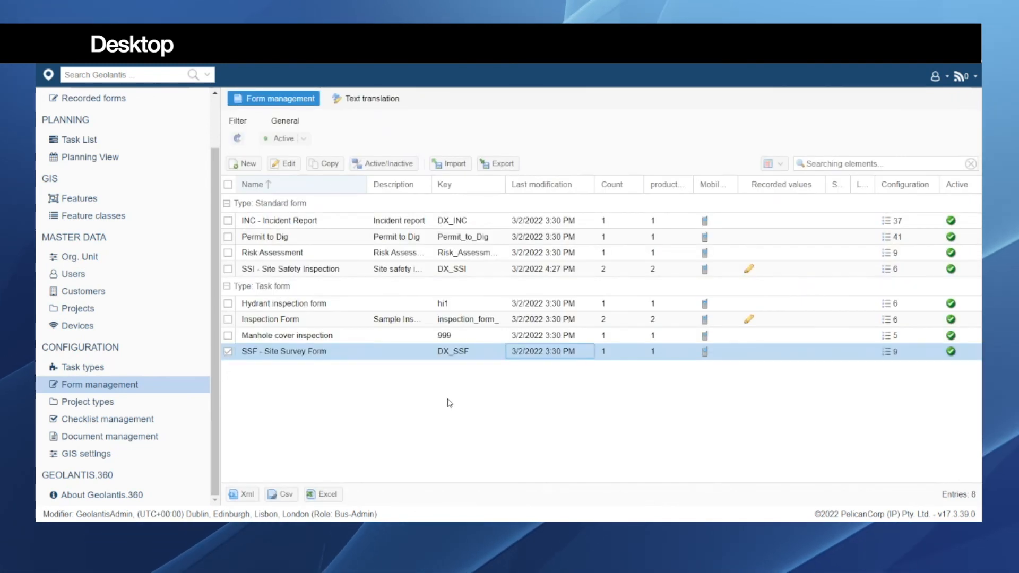